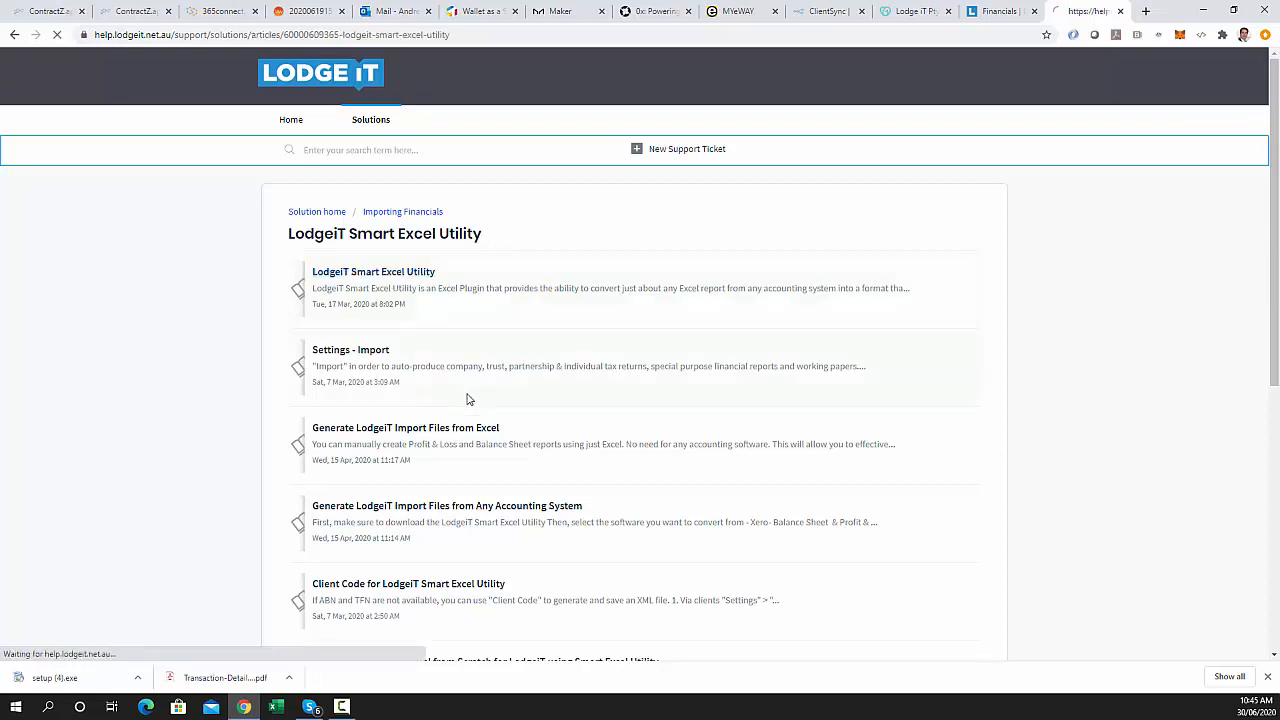
# Step: Download the LodgeiT Smart Excel Utility setup file from the help article and install the Office customization
pyautogui.scroll(-2, 687, 420)
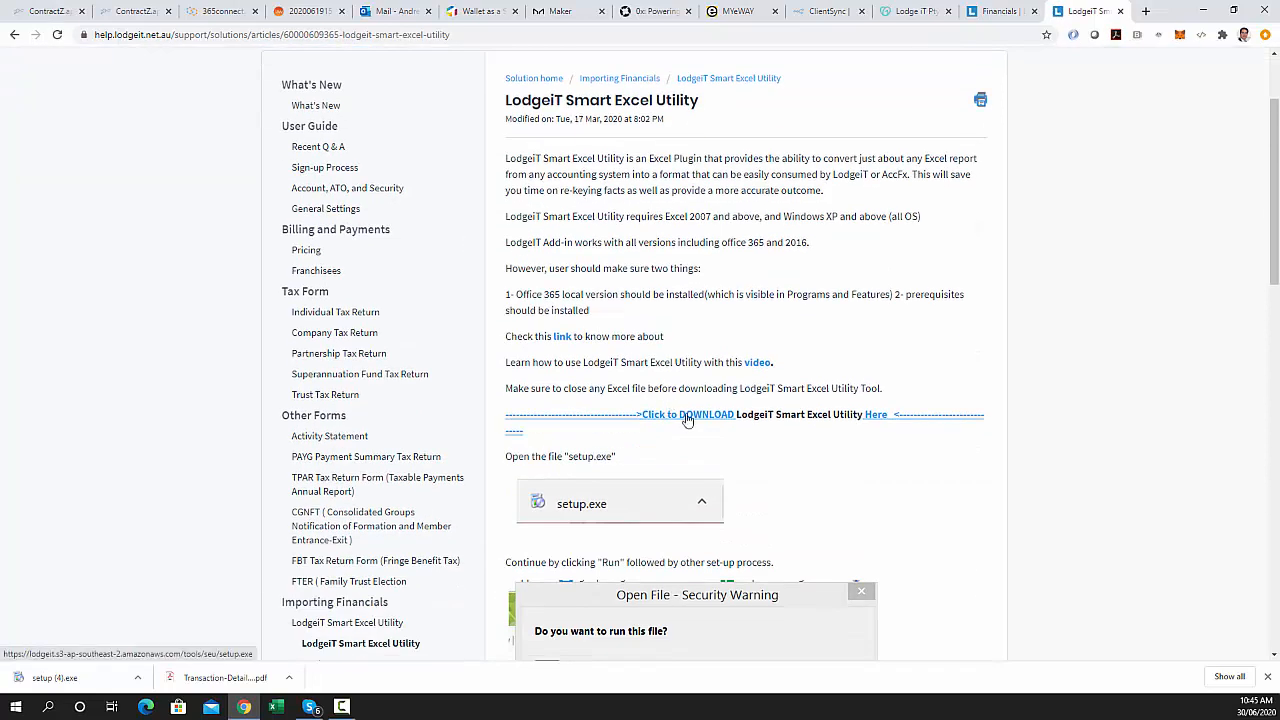
pyautogui.click(687, 416)
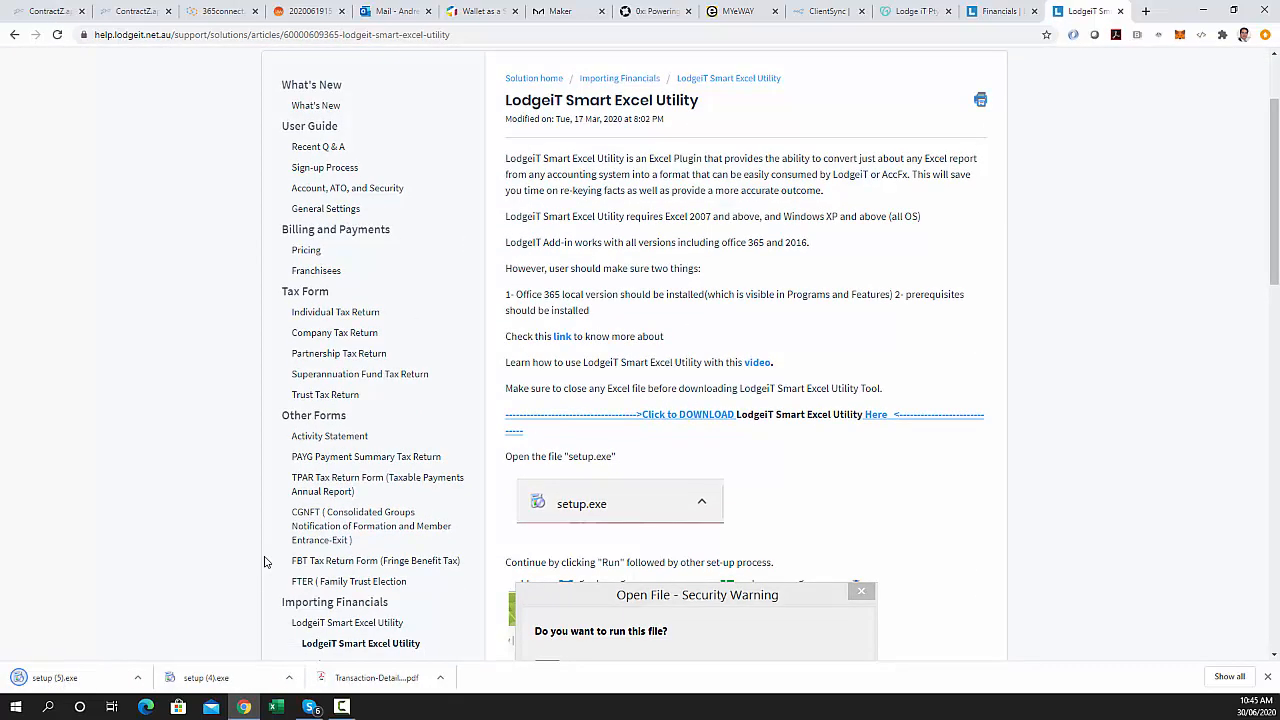
pyautogui.click(26, 684)
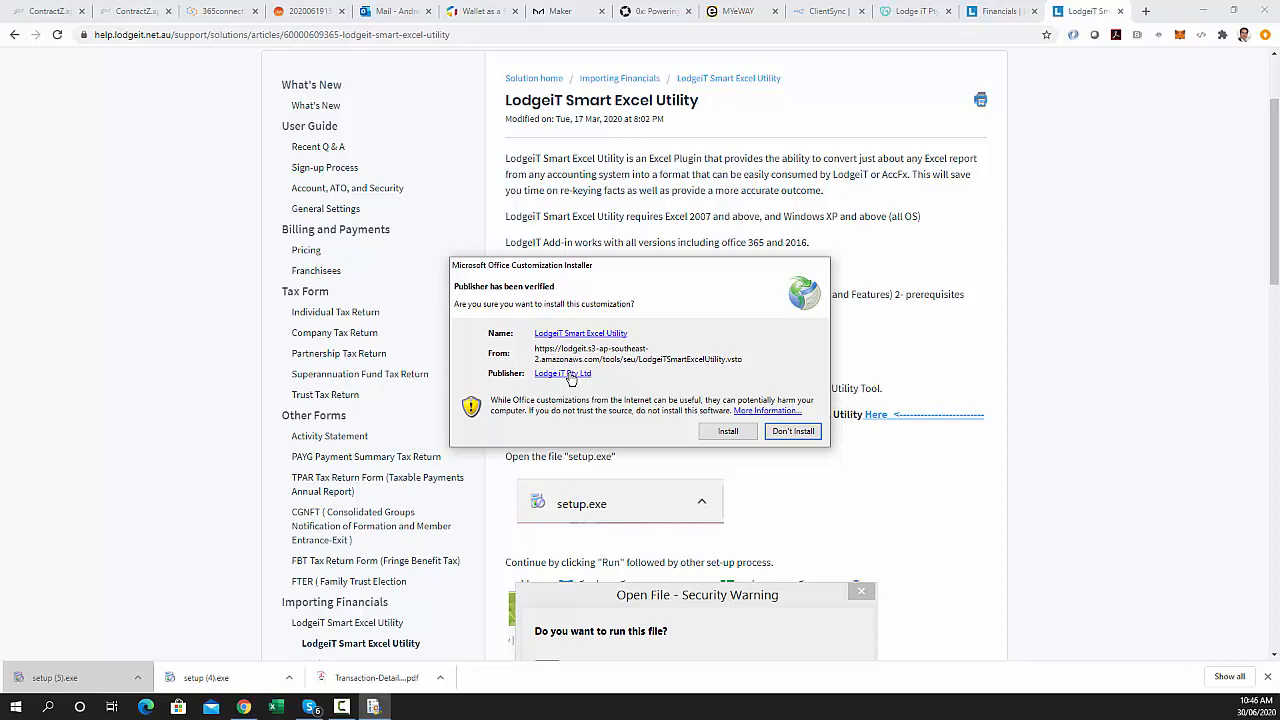
pyautogui.click(724, 433)
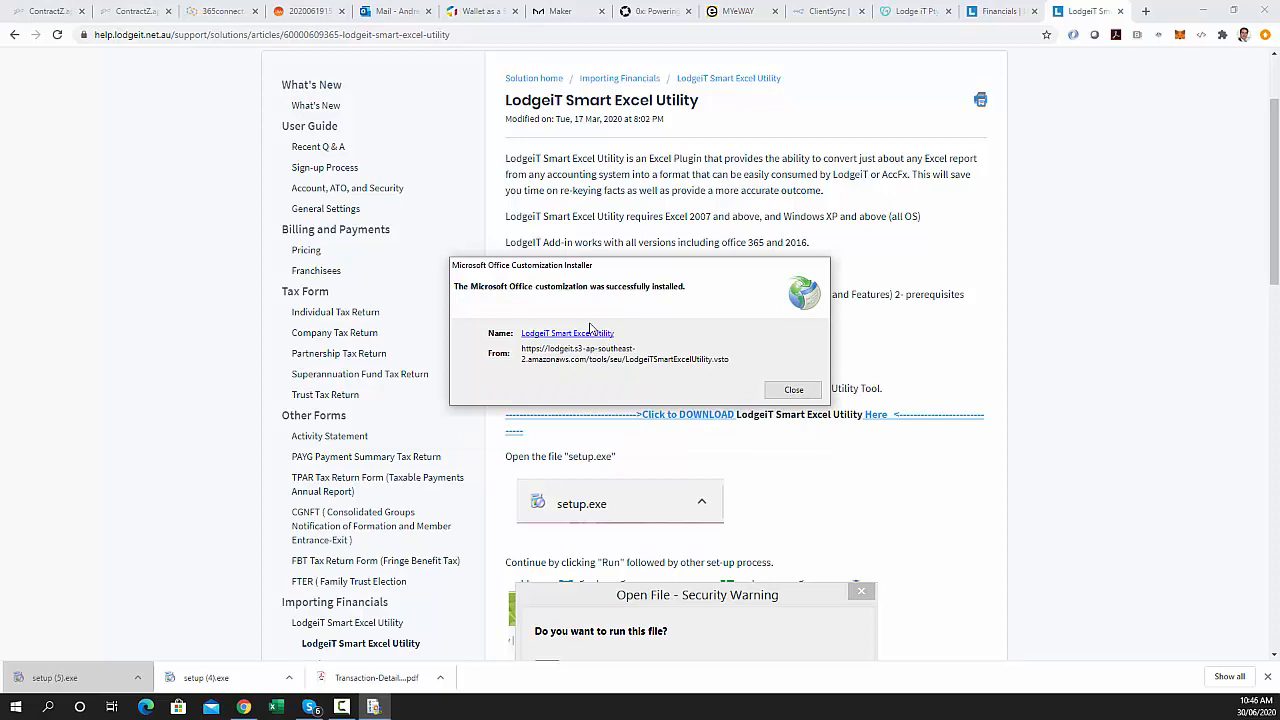
pyautogui.click(793, 390)
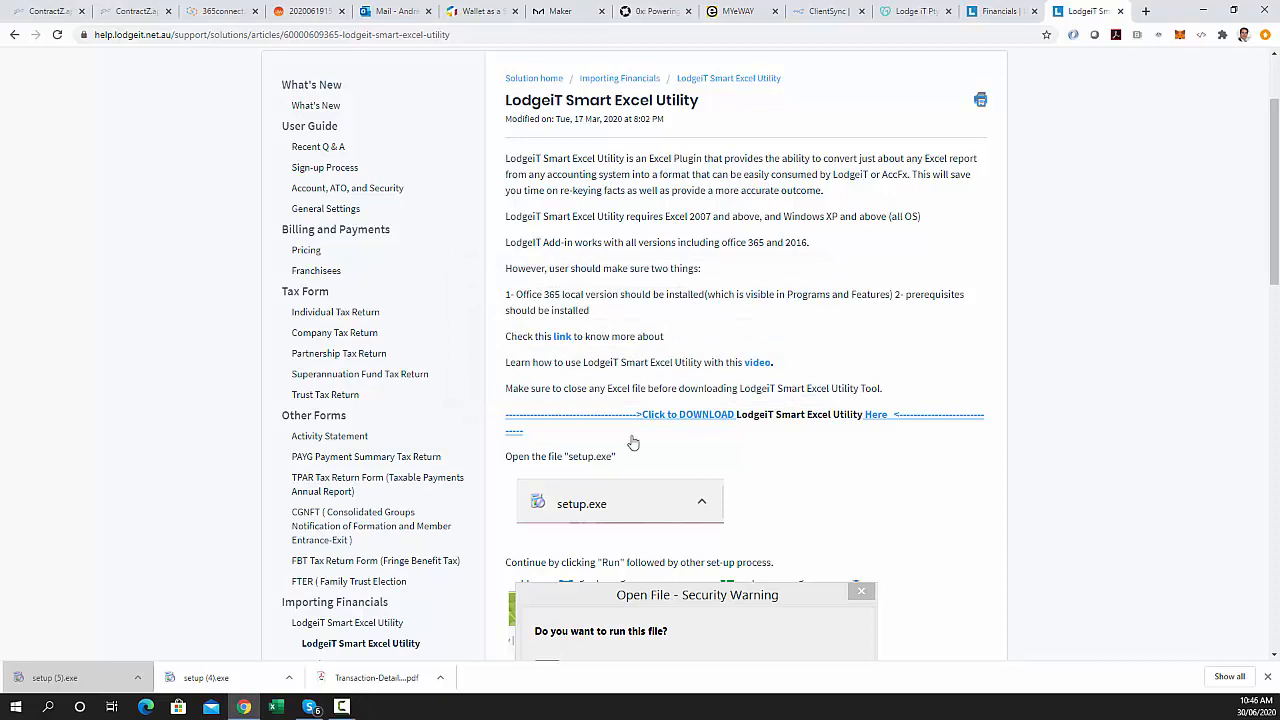
# Step: Switch to Excel and start the LSU add-in's QuickBooks Profit and Loss conversion on the PL2015.xls report
pyautogui.click(277, 707)
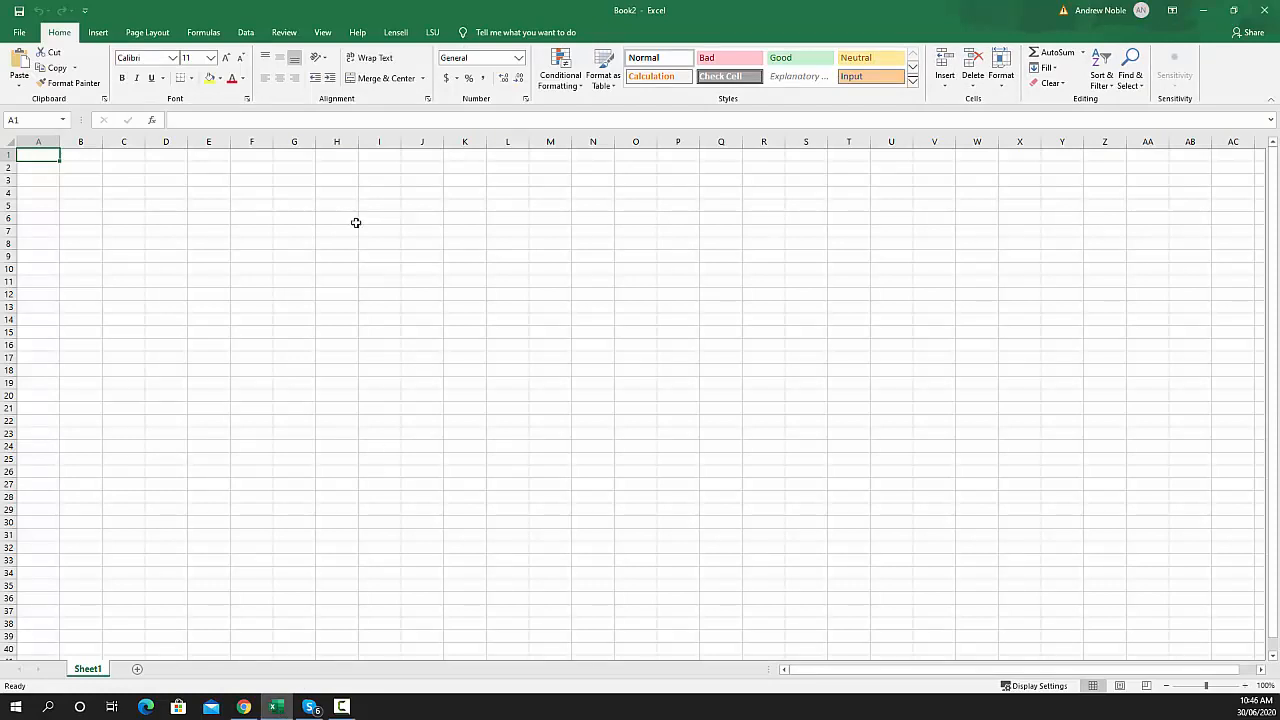
pyautogui.click(433, 32)
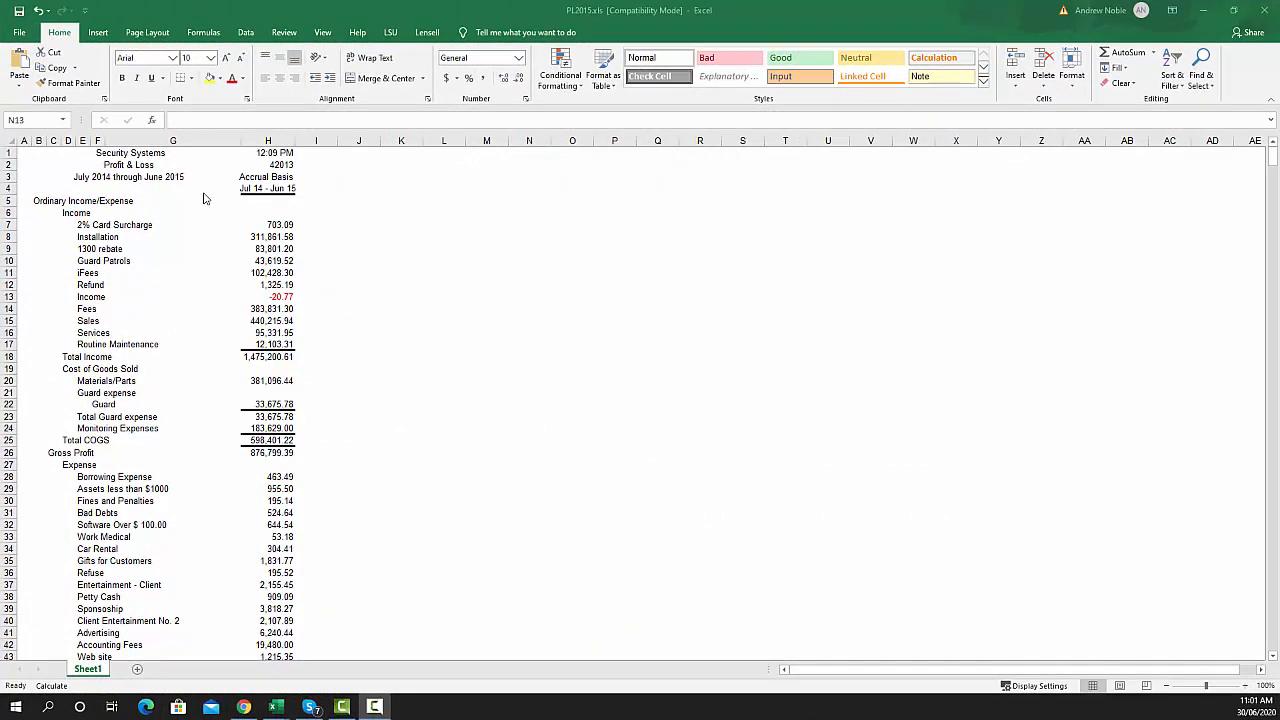
pyautogui.click(392, 33)
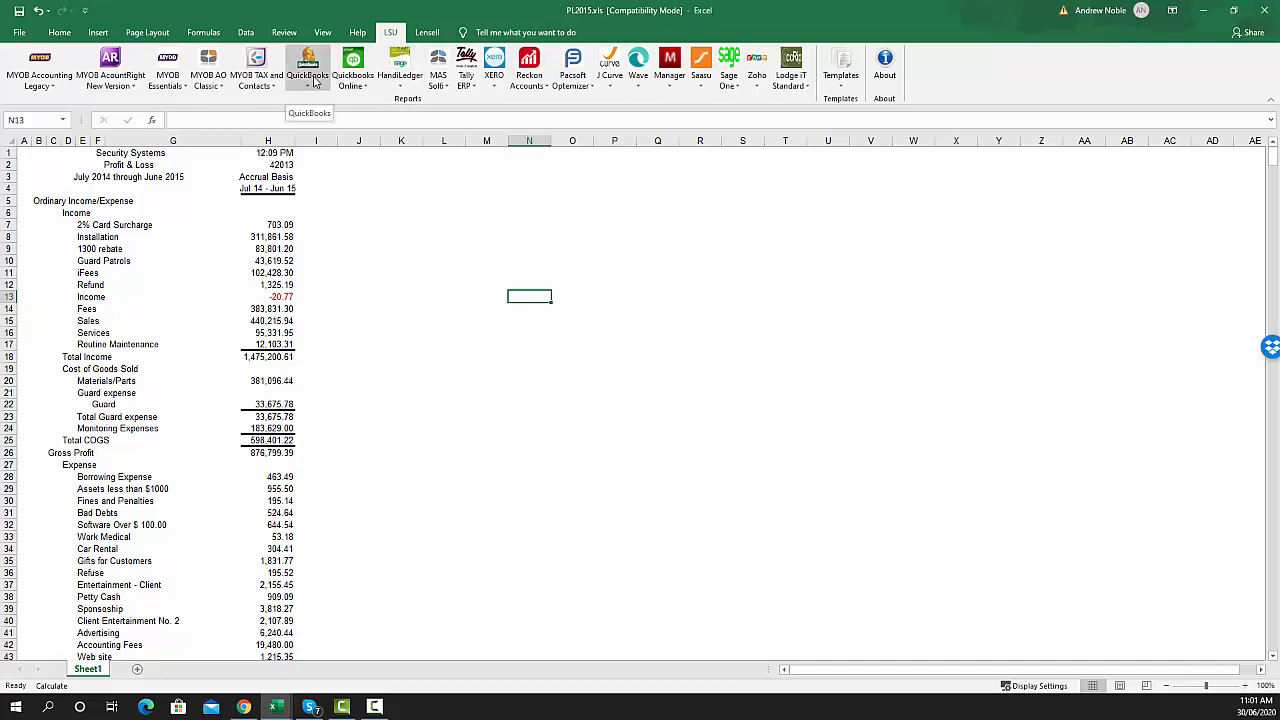
pyautogui.click(314, 81)
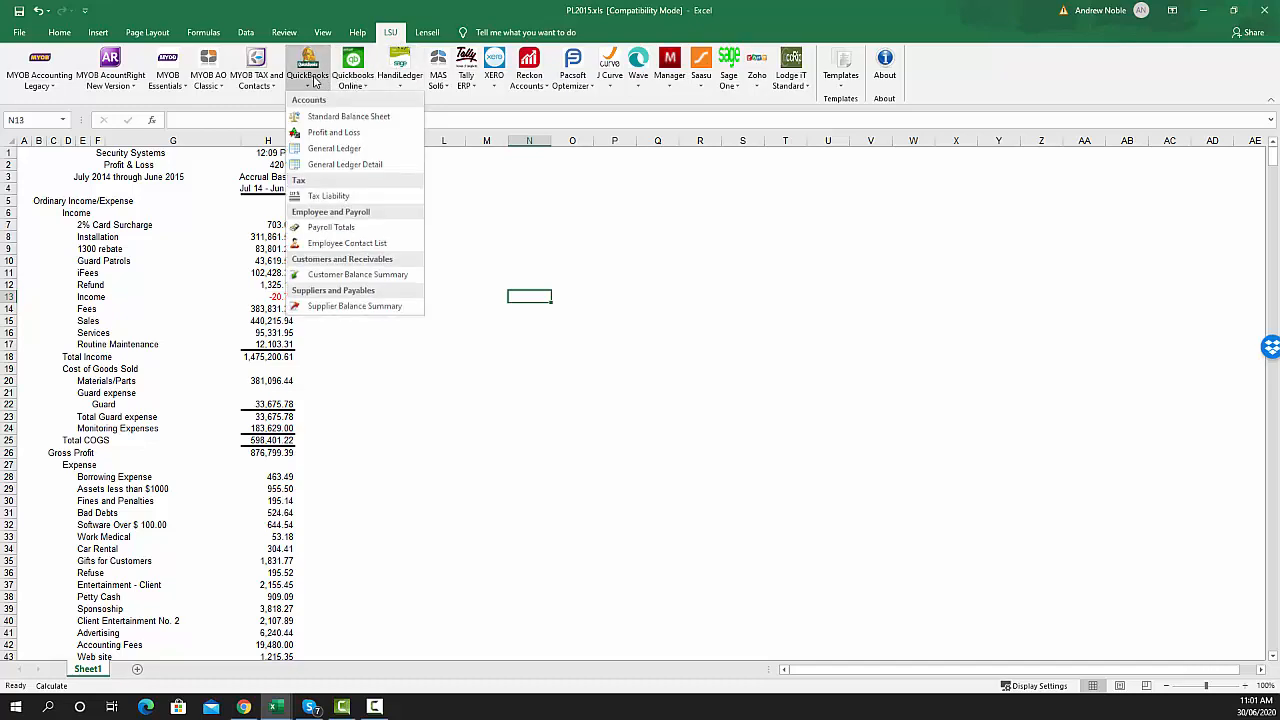
pyautogui.click(318, 134)
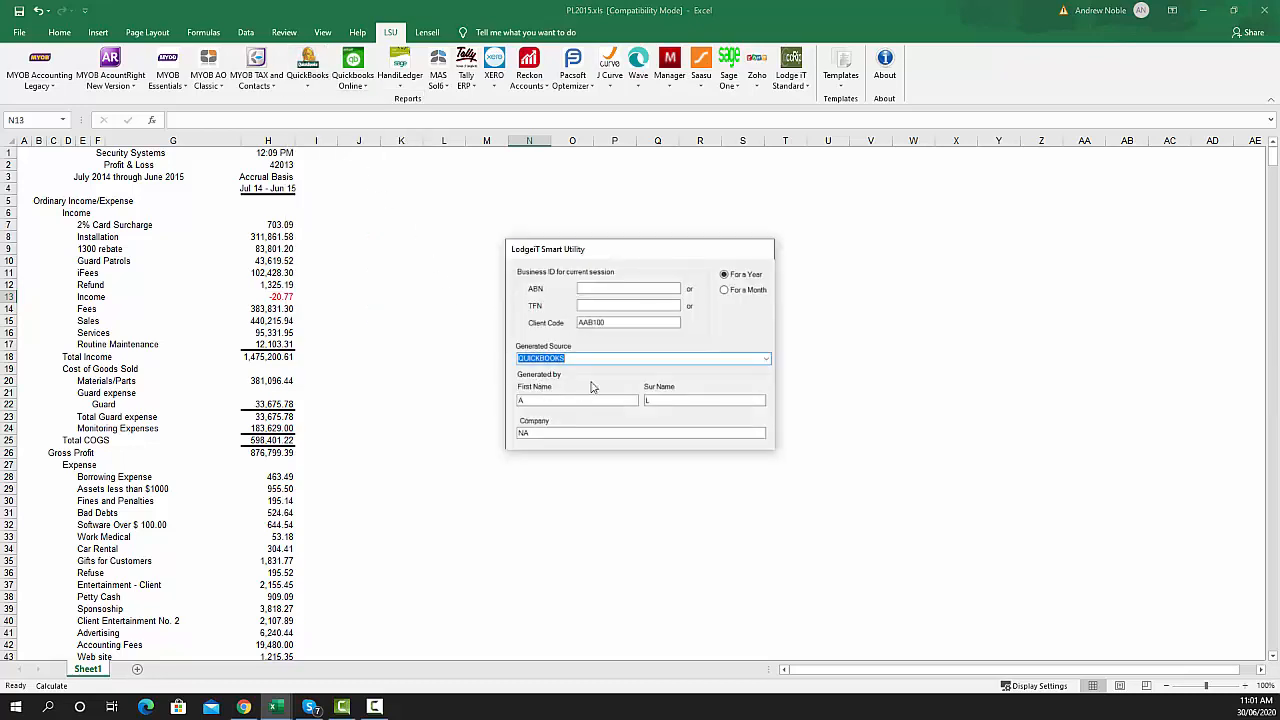
# Step: Enlarge the LodgeiT Smart Utility dialog and accept its session details, with QUICKBOOKS as source and the period for a year
pyautogui.click(530, 400)
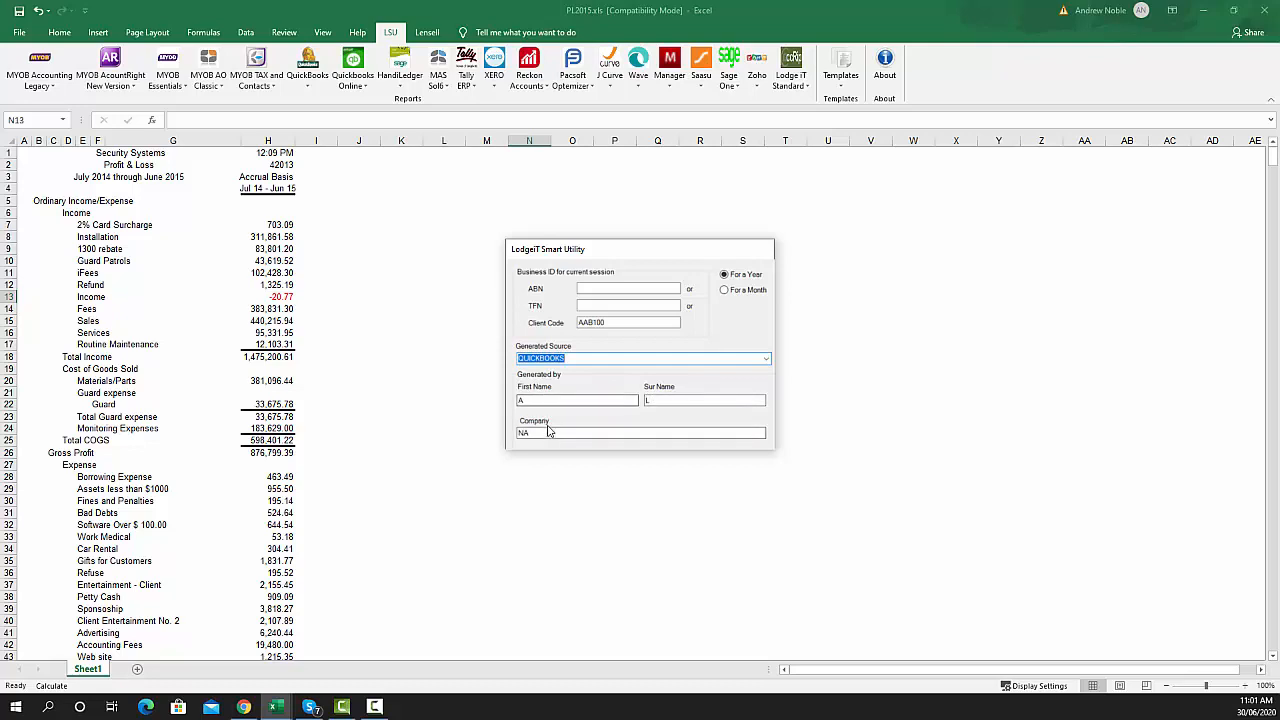
pyautogui.click(547, 432)
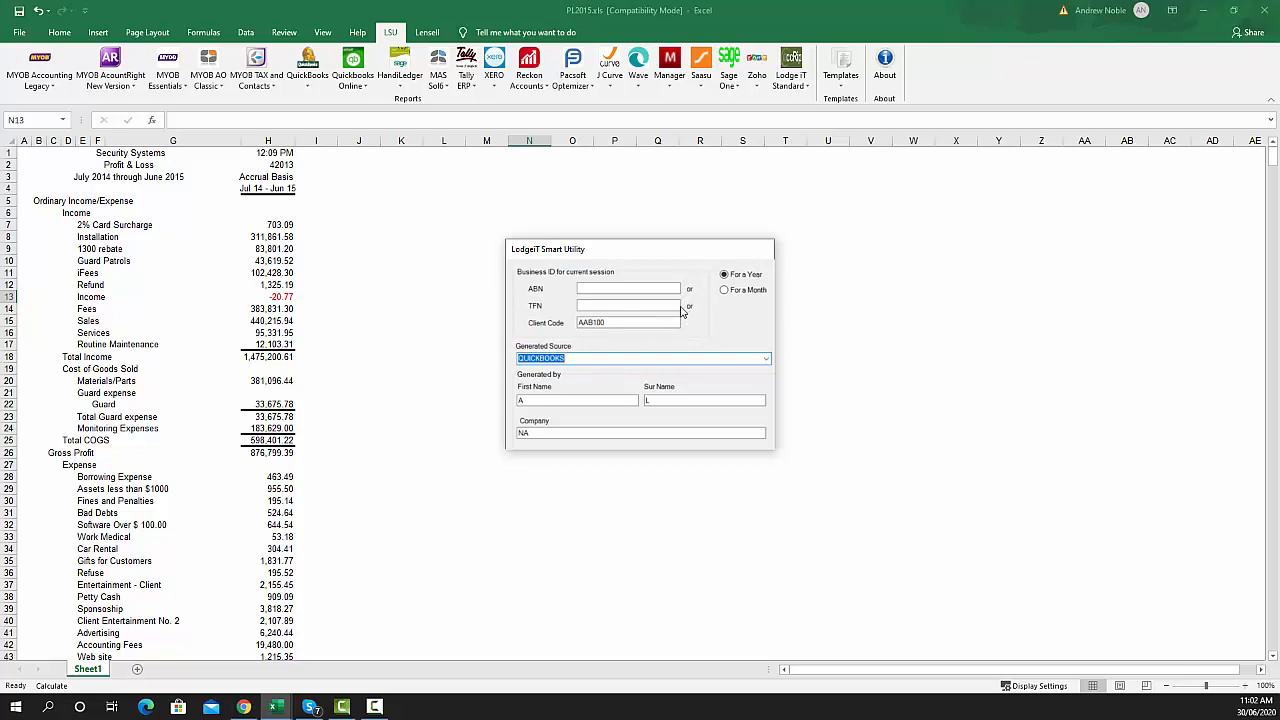
pyautogui.doubleClick(616, 250)
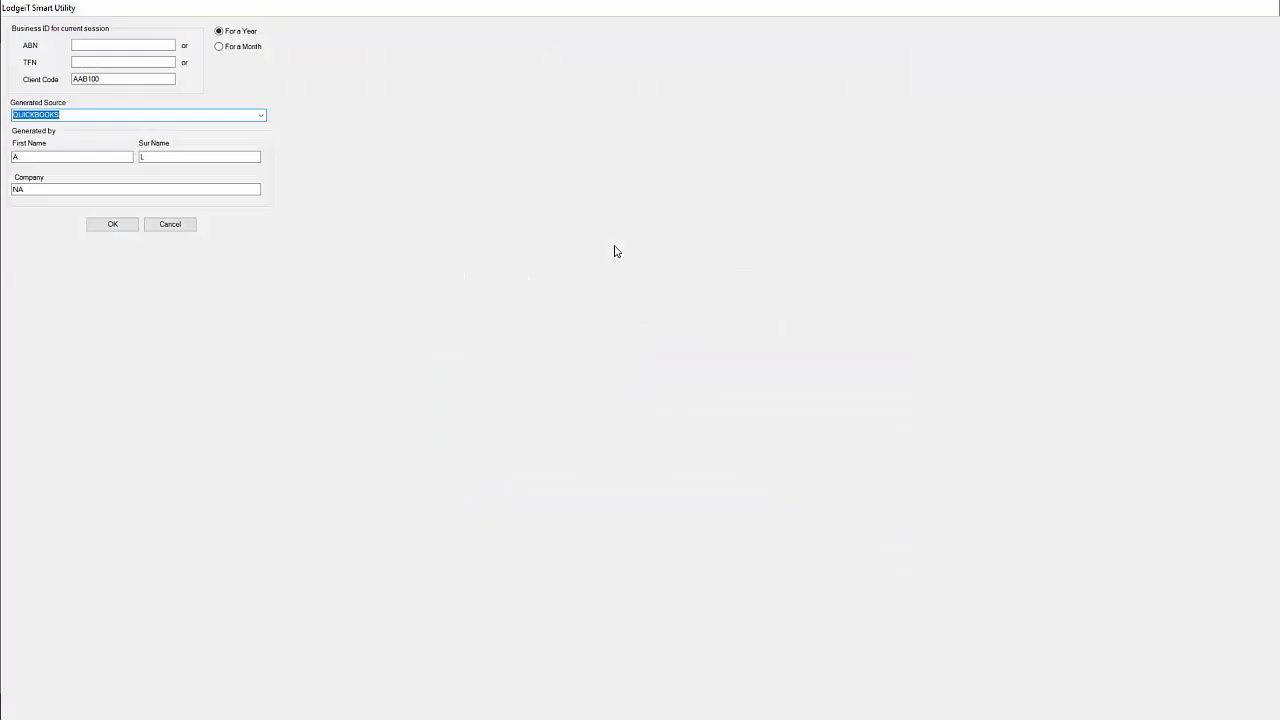
pyautogui.click(112, 224)
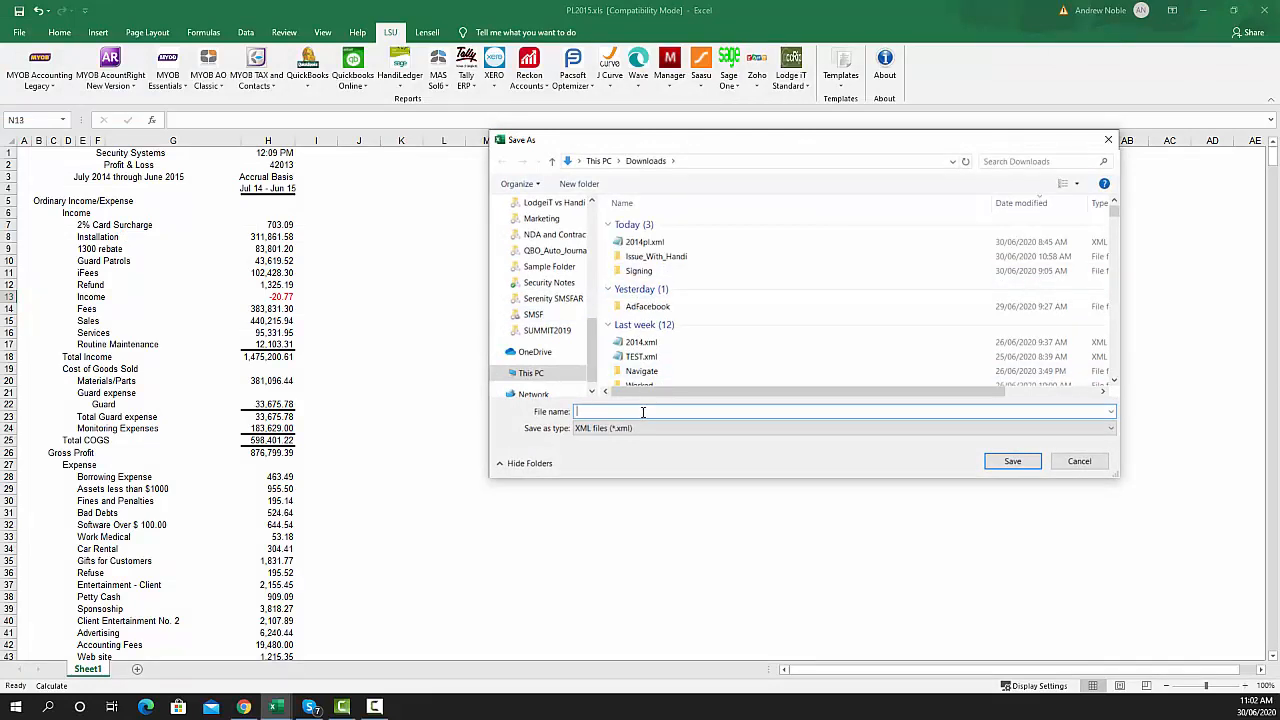
# Step: Save the converted profit and loss report in the Downloads folder as an XML file named PL2015
pyautogui.write('PL201')
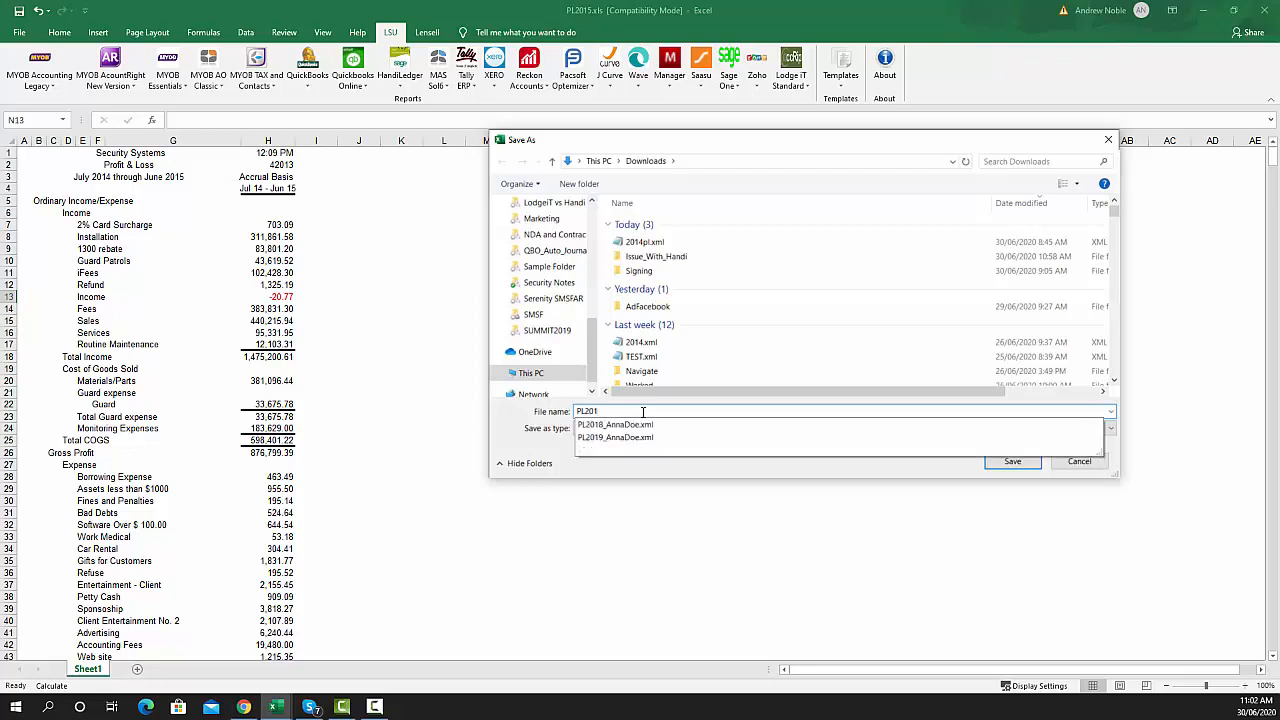
pyautogui.write('5')
pyautogui.click(1012, 461)
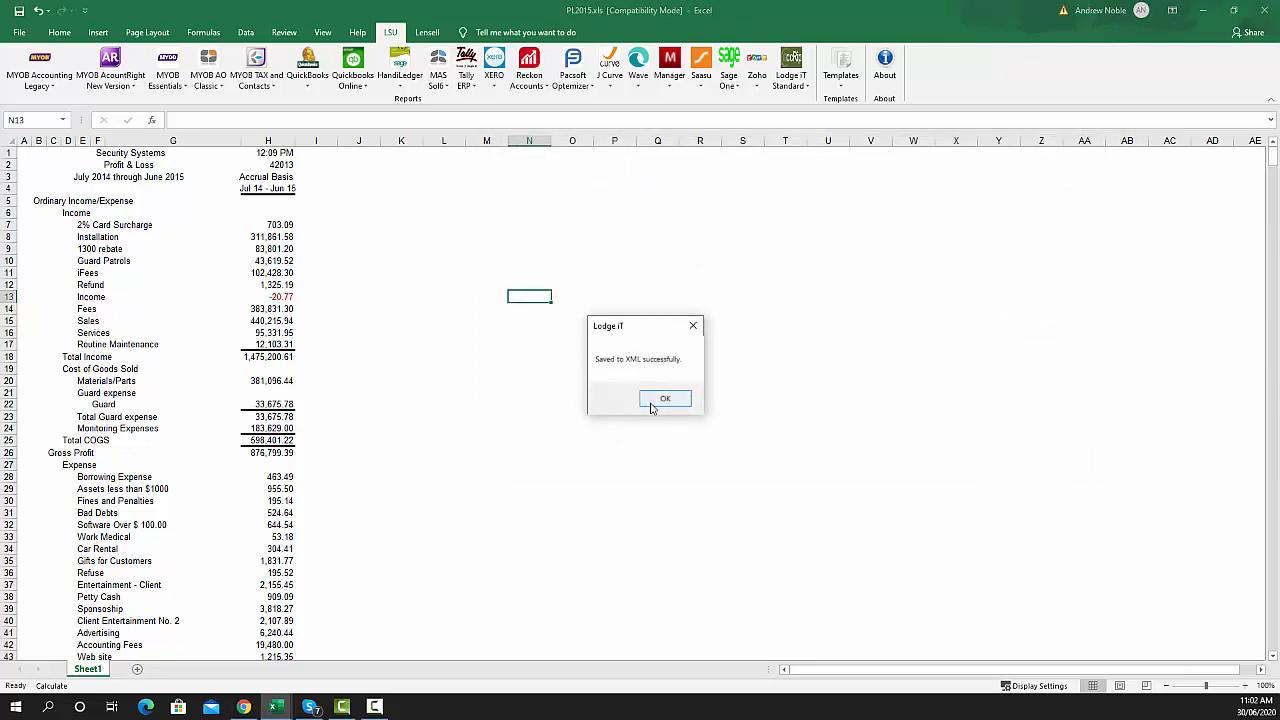
pyautogui.click(652, 404)
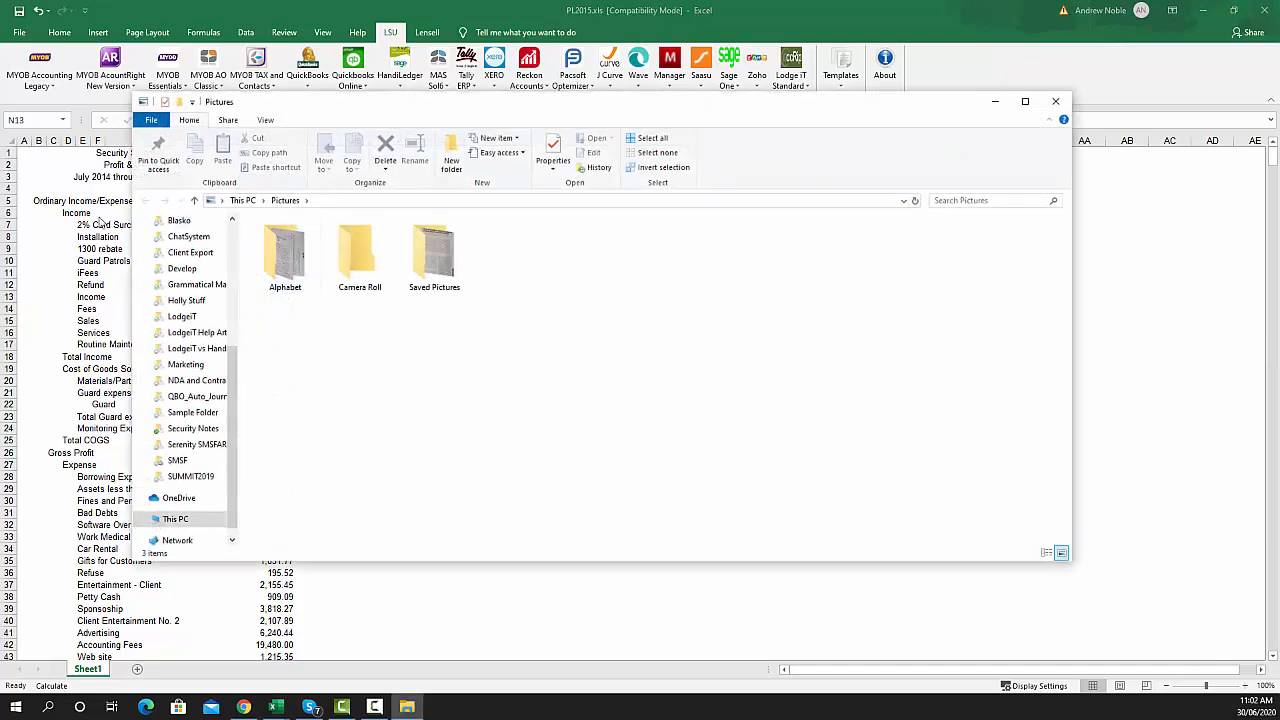
# Step: In File Explorer, open PL2015.xml from the Downloads folder and examine its converted profit and loss entries in Notepad
pyautogui.scroll(5, 190, 380)
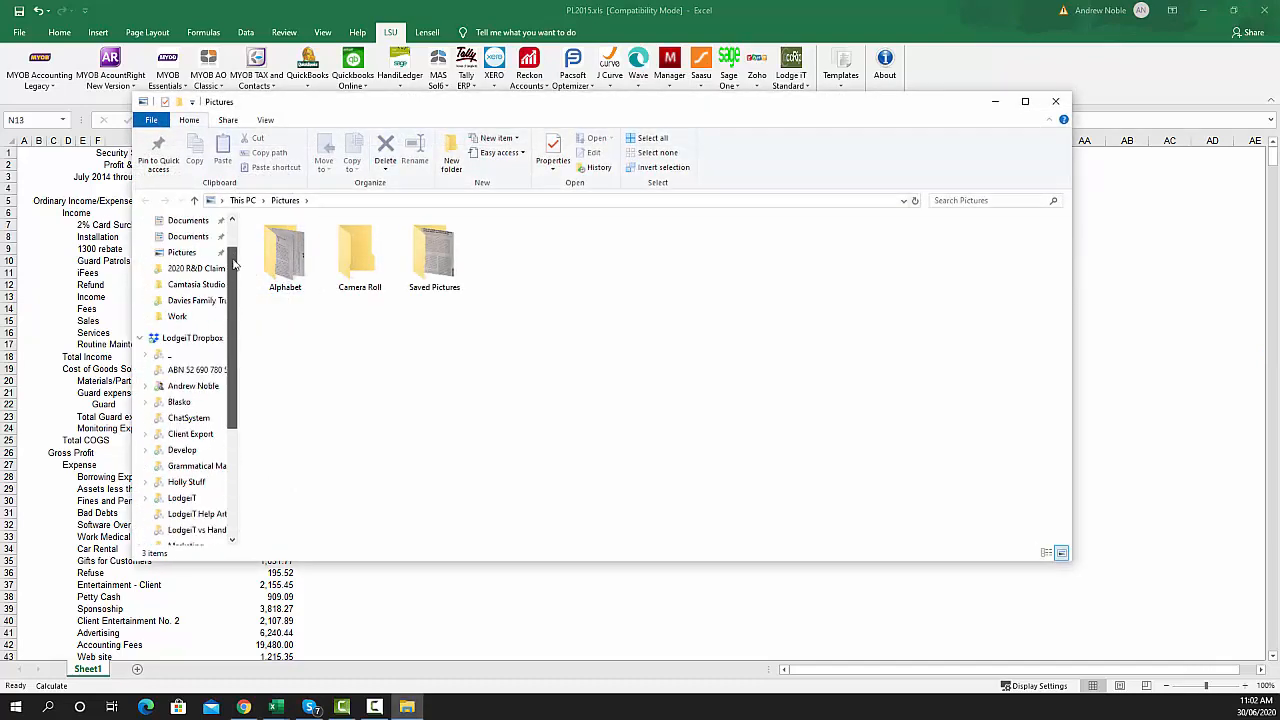
pyautogui.click(187, 263)
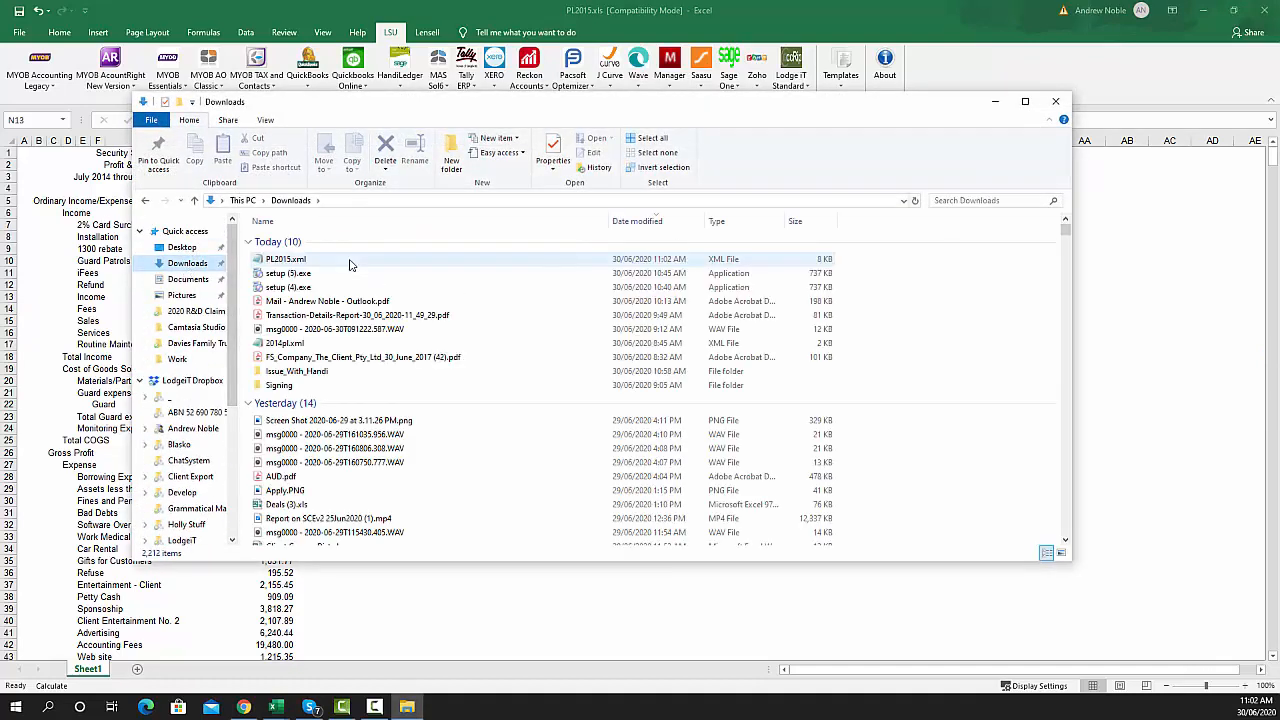
pyautogui.doubleClick(302, 261)
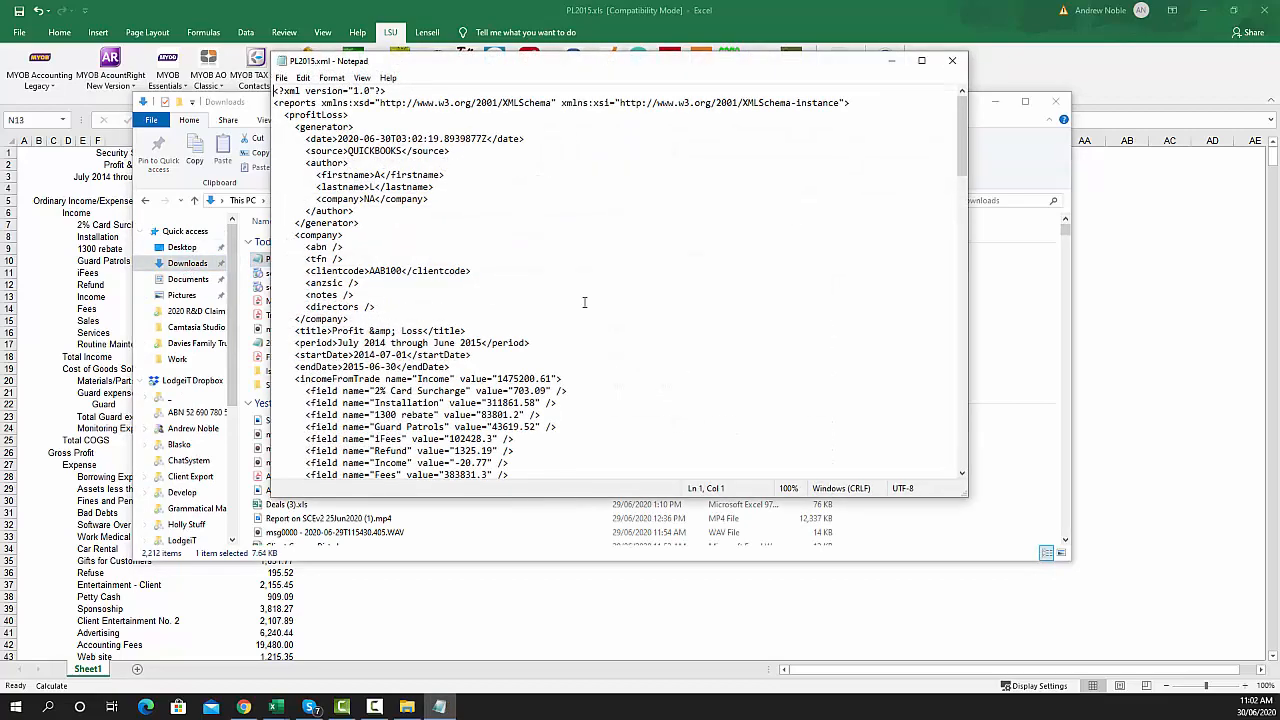
pyautogui.scroll(-20, 584, 302)
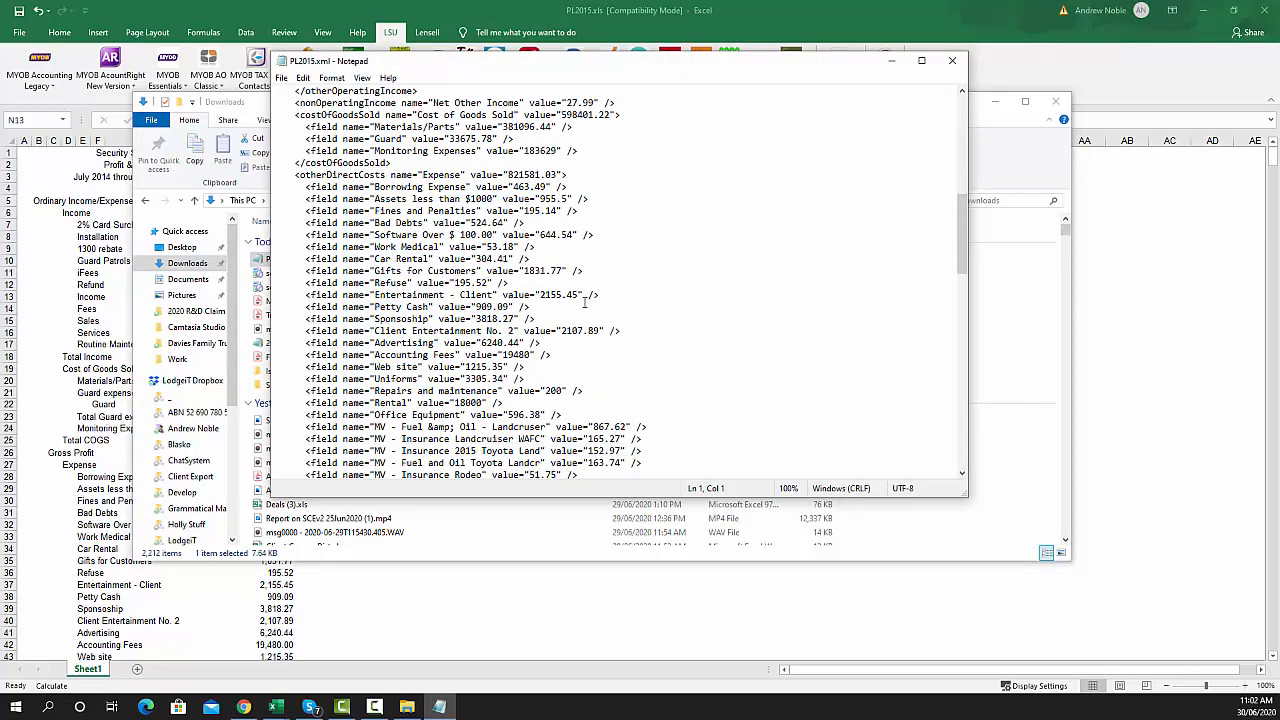
pyautogui.scroll(-18, 579, 311)
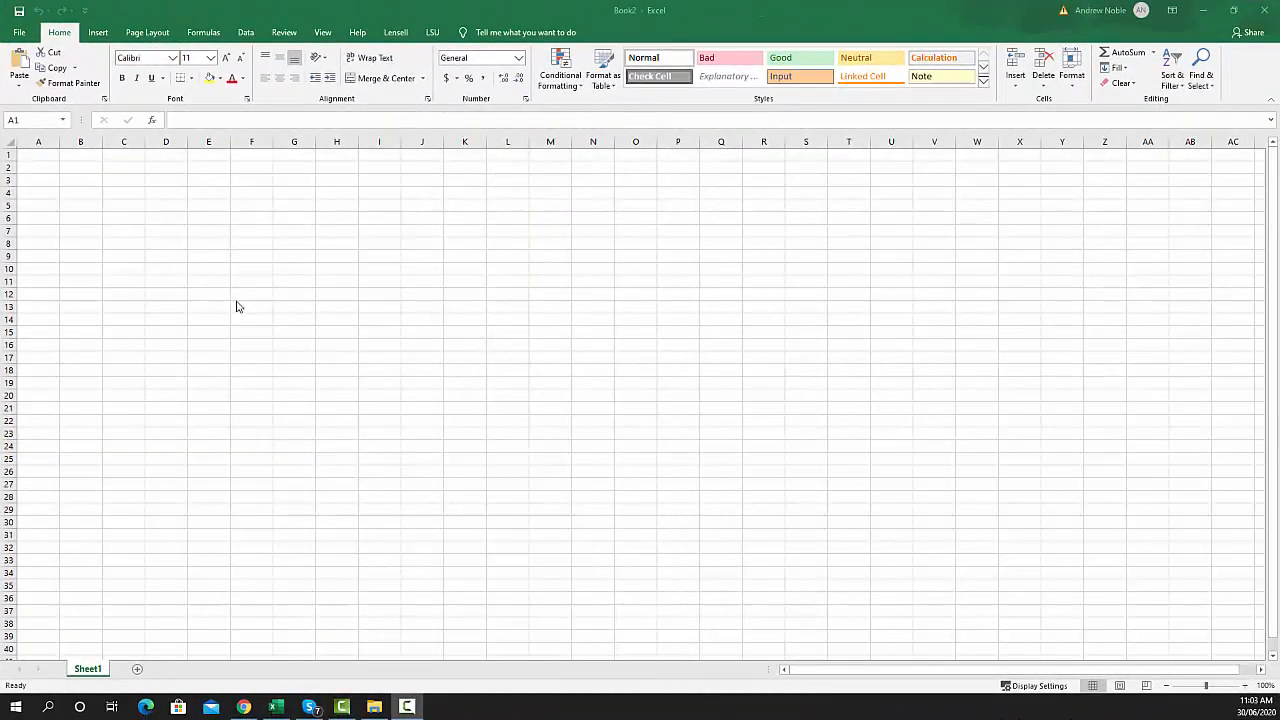
# Step: Add the LSU Balance Sheet and Profit and Loss templates to the blank Book2 workbook in Excel
pyautogui.click(433, 33)
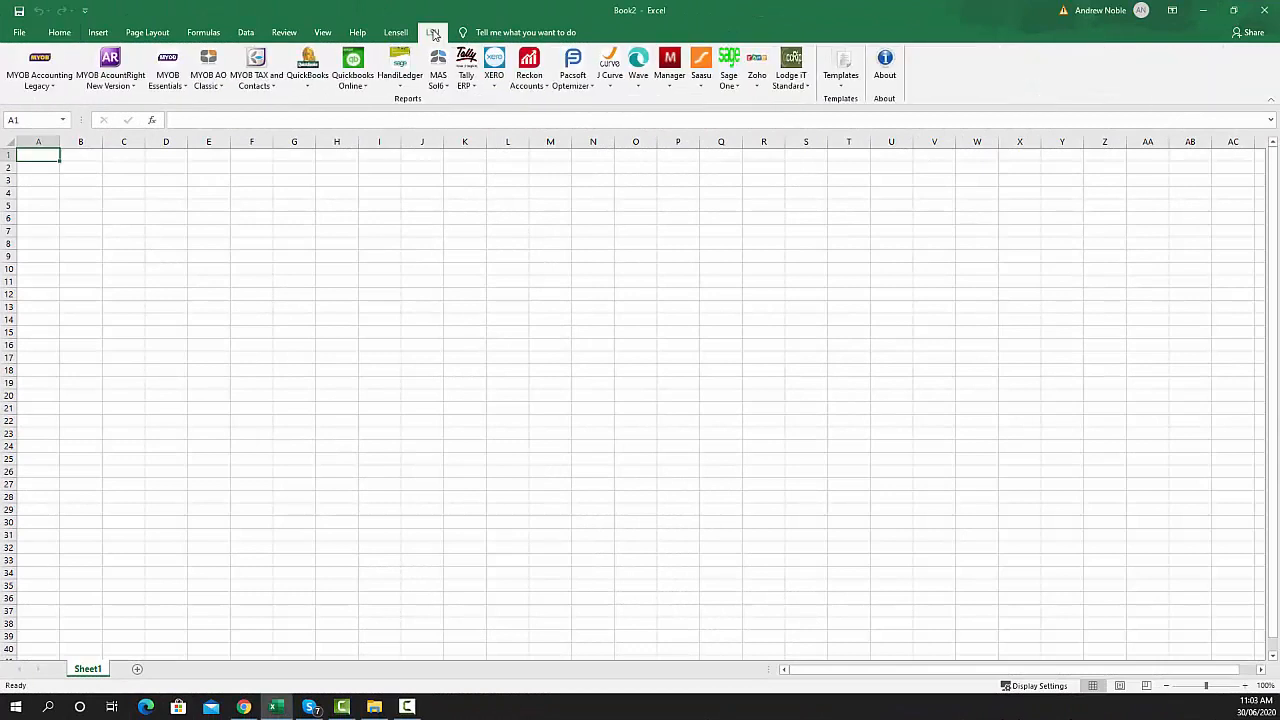
pyautogui.click(848, 76)
pyautogui.click(868, 106)
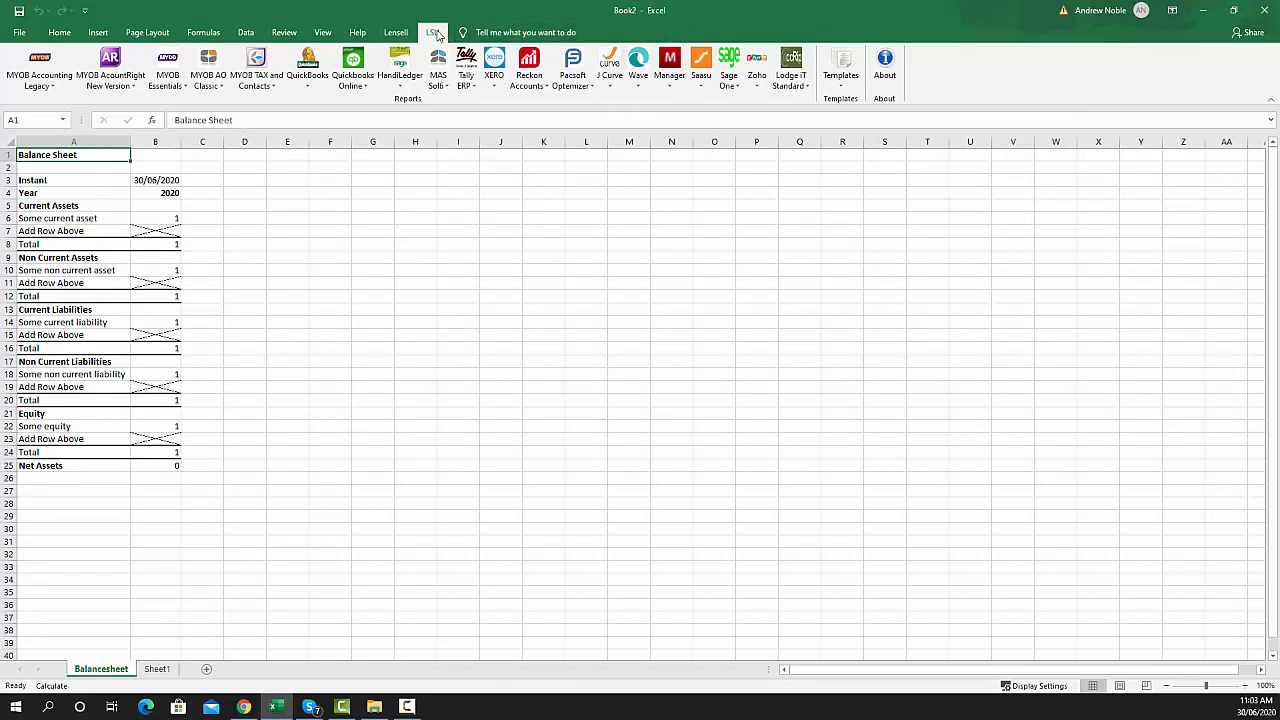
pyautogui.click(840, 78)
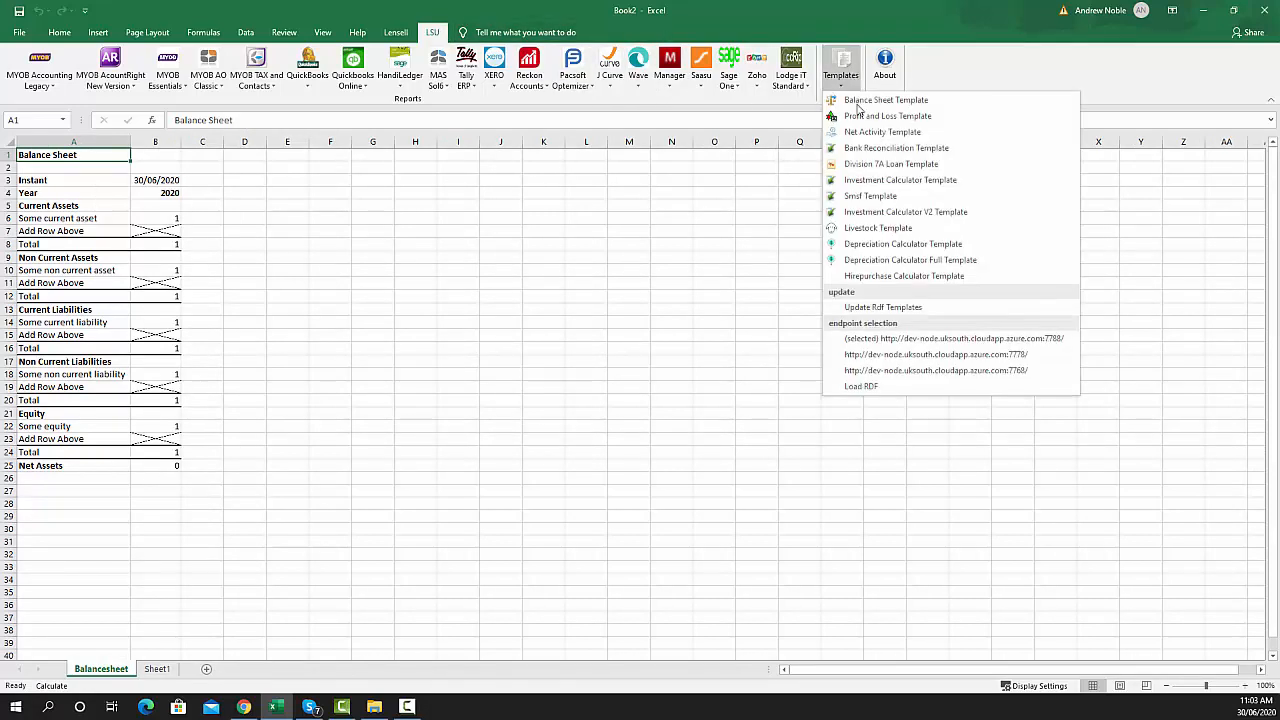
pyautogui.click(862, 117)
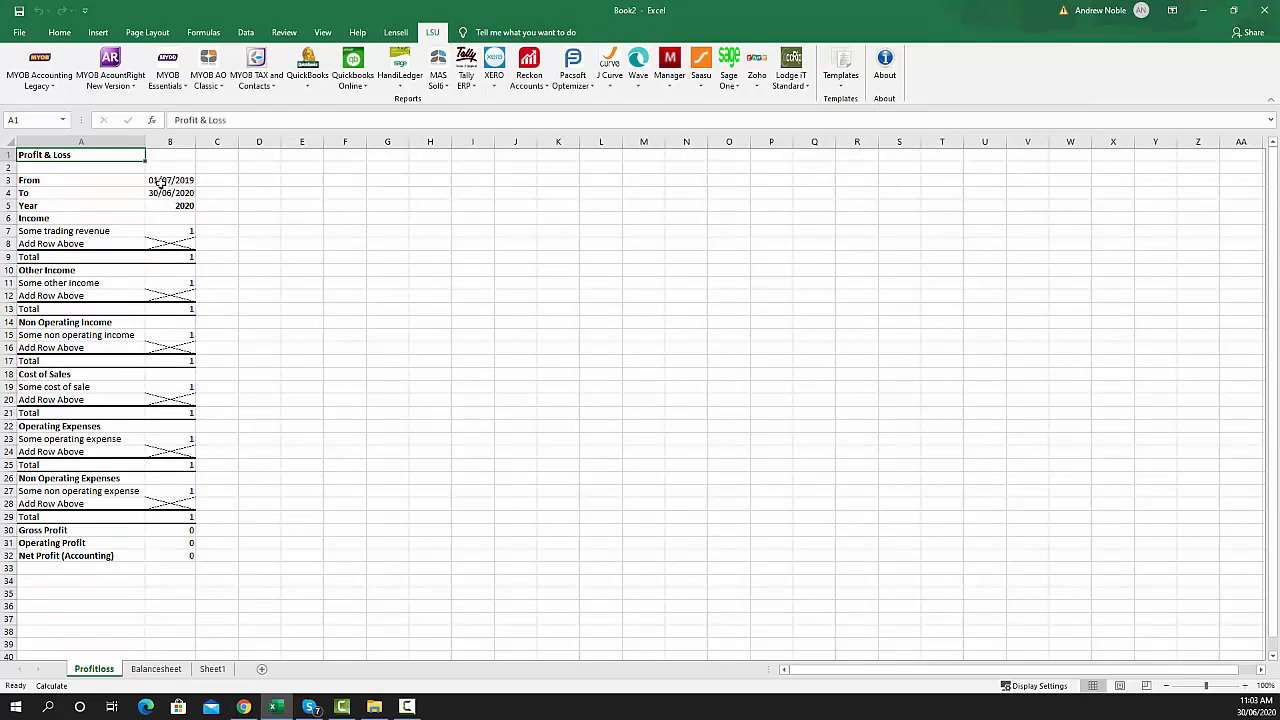
# Step: Check the From and To dates on the Profitloss sheet and the Instant date on the Balancesheet sheet
pyautogui.moveTo(160, 183); pyautogui.dragTo(161, 194)
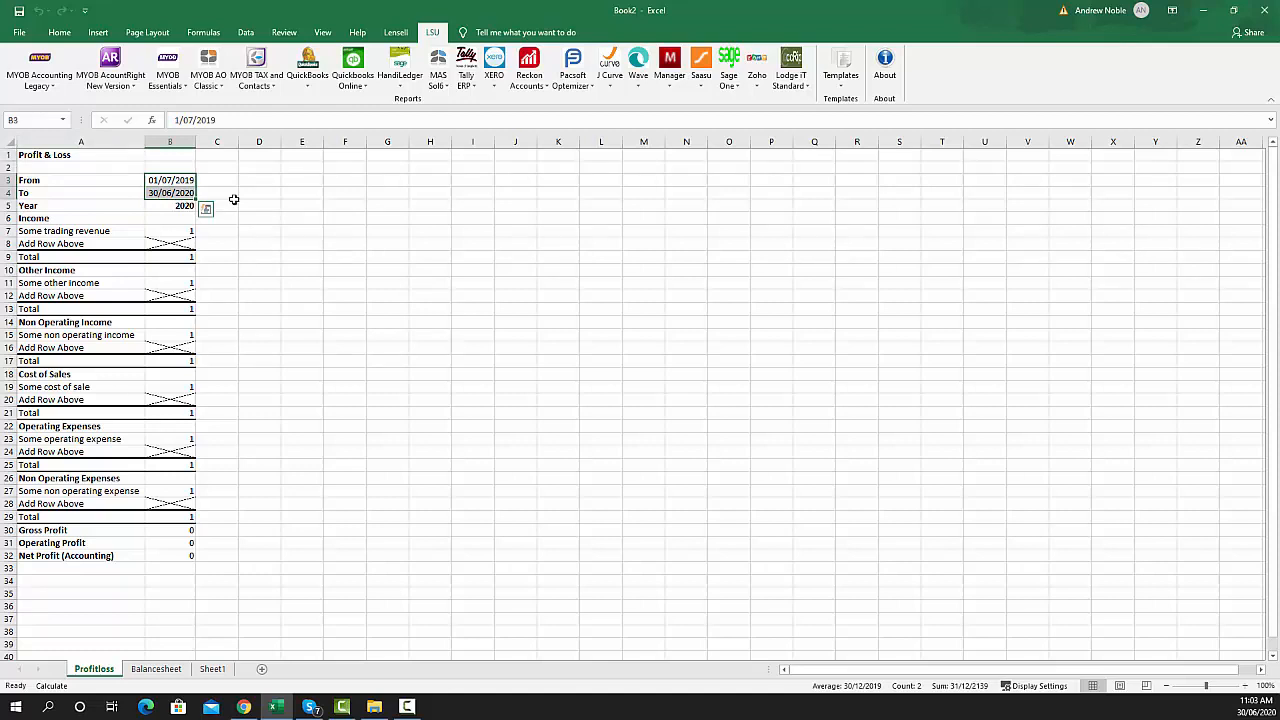
pyautogui.click(156, 668)
pyautogui.click(163, 180)
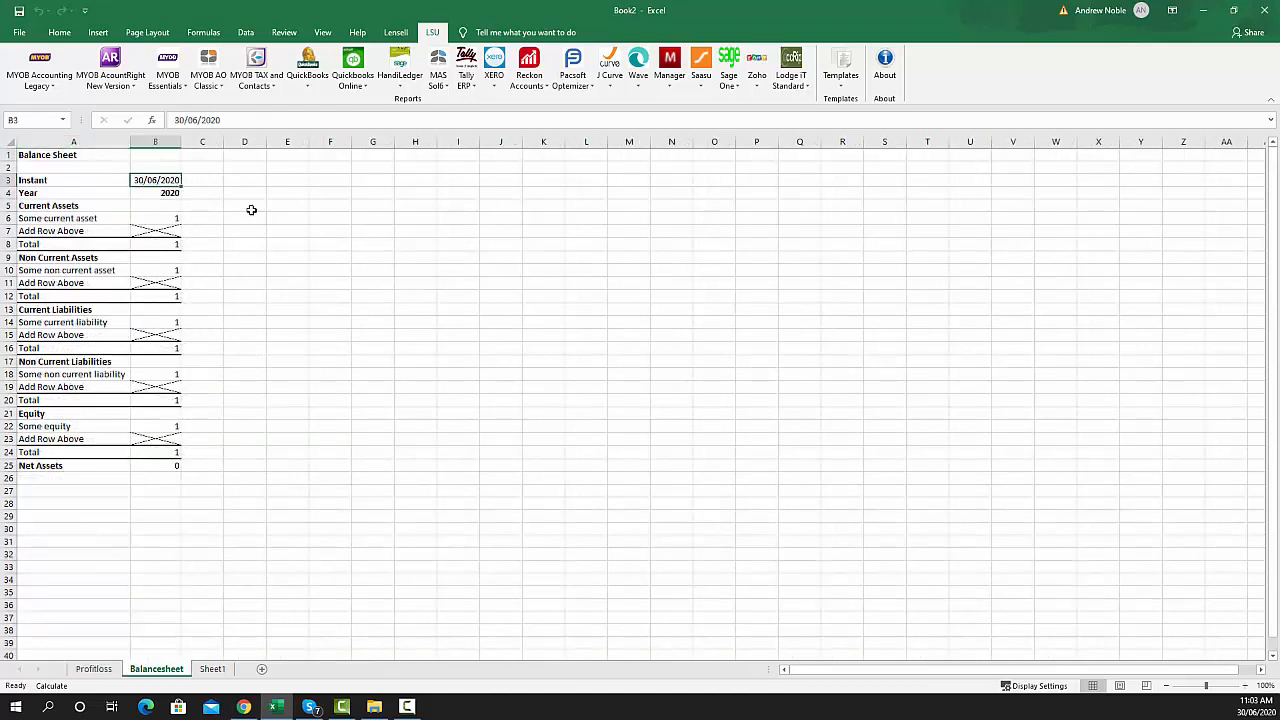
# Step: Insert an entire row below "Some trading revenue" in the Income section of the Profitloss sheet
pyautogui.click(93, 668)
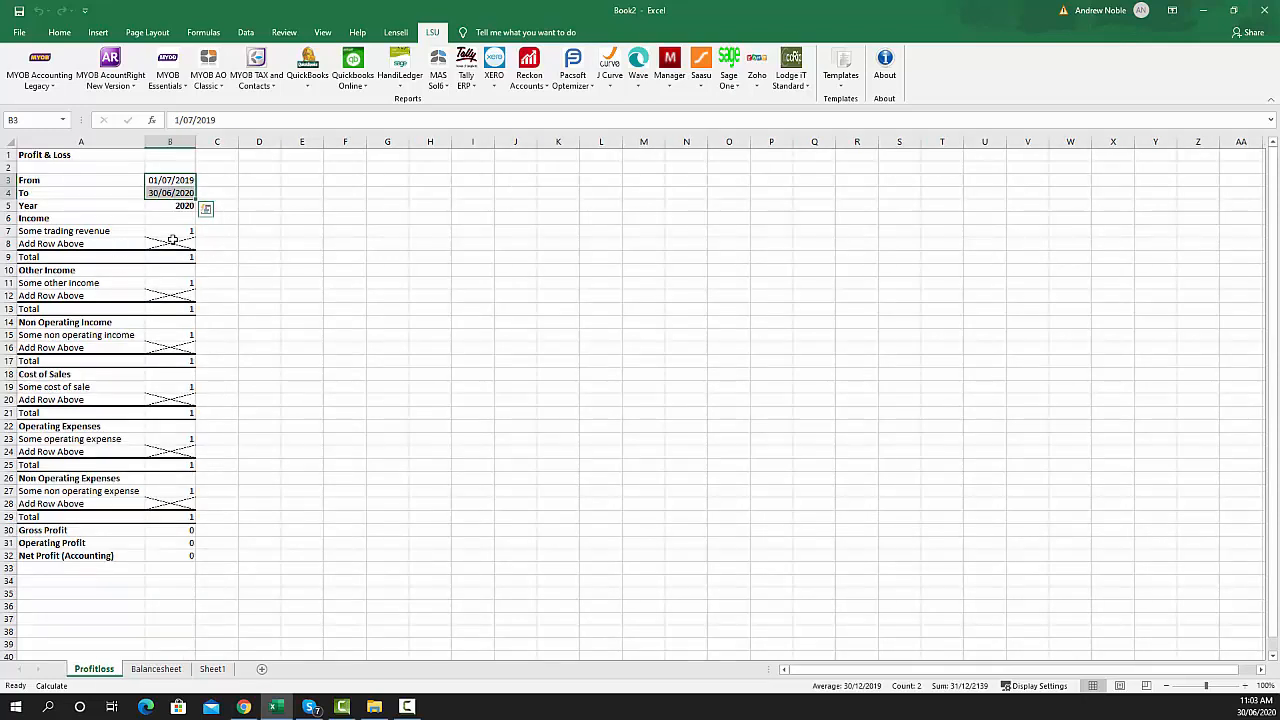
pyautogui.rightClick(96, 244)
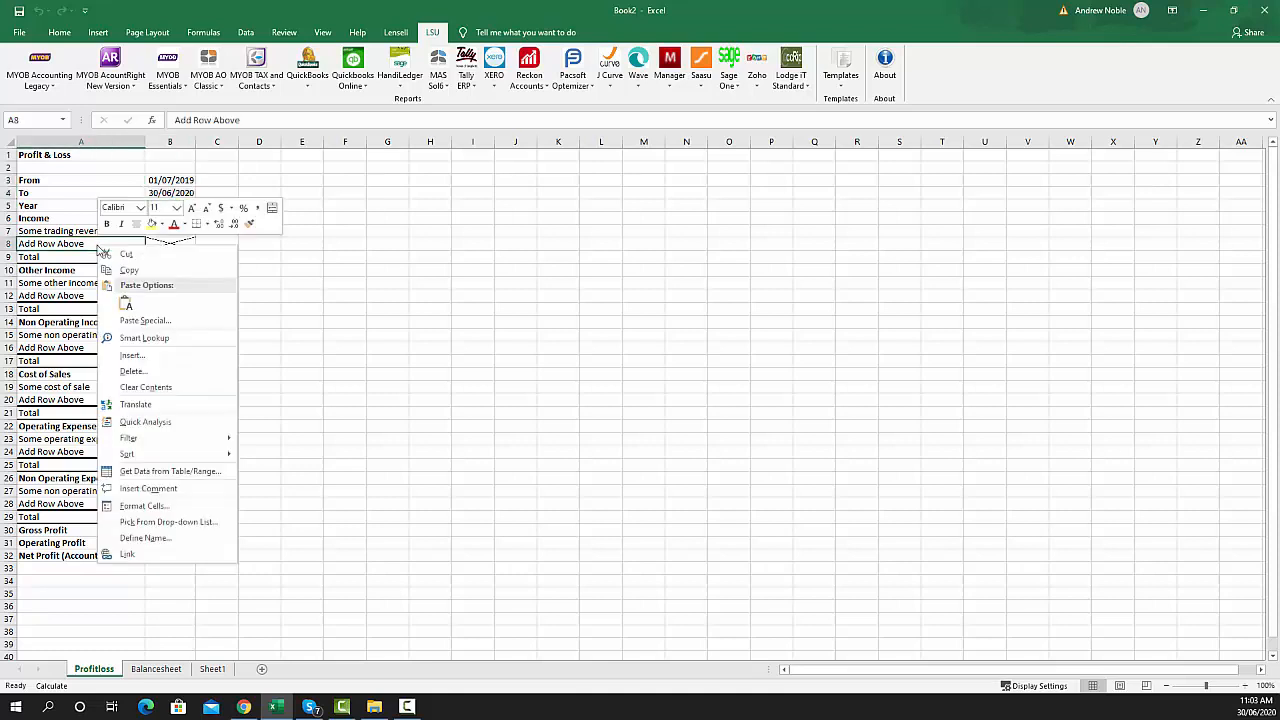
pyautogui.click(131, 355)
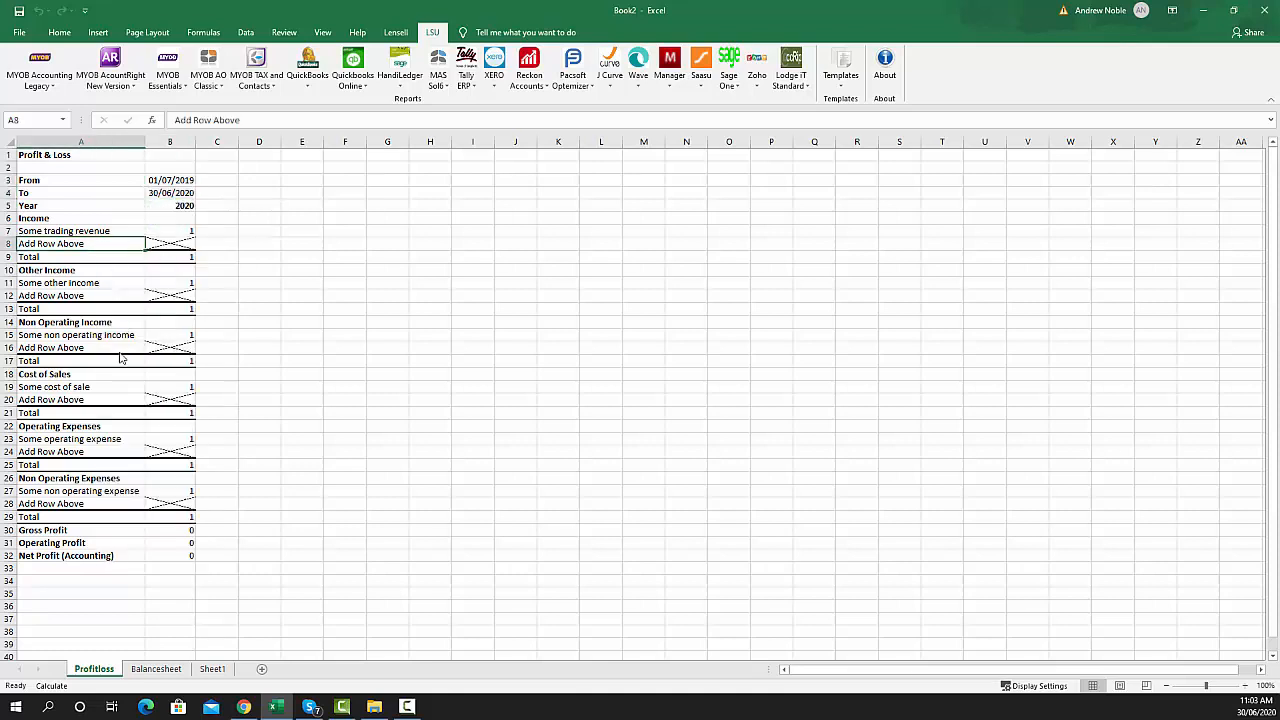
pyautogui.click(44, 282)
pyautogui.click(60, 320)
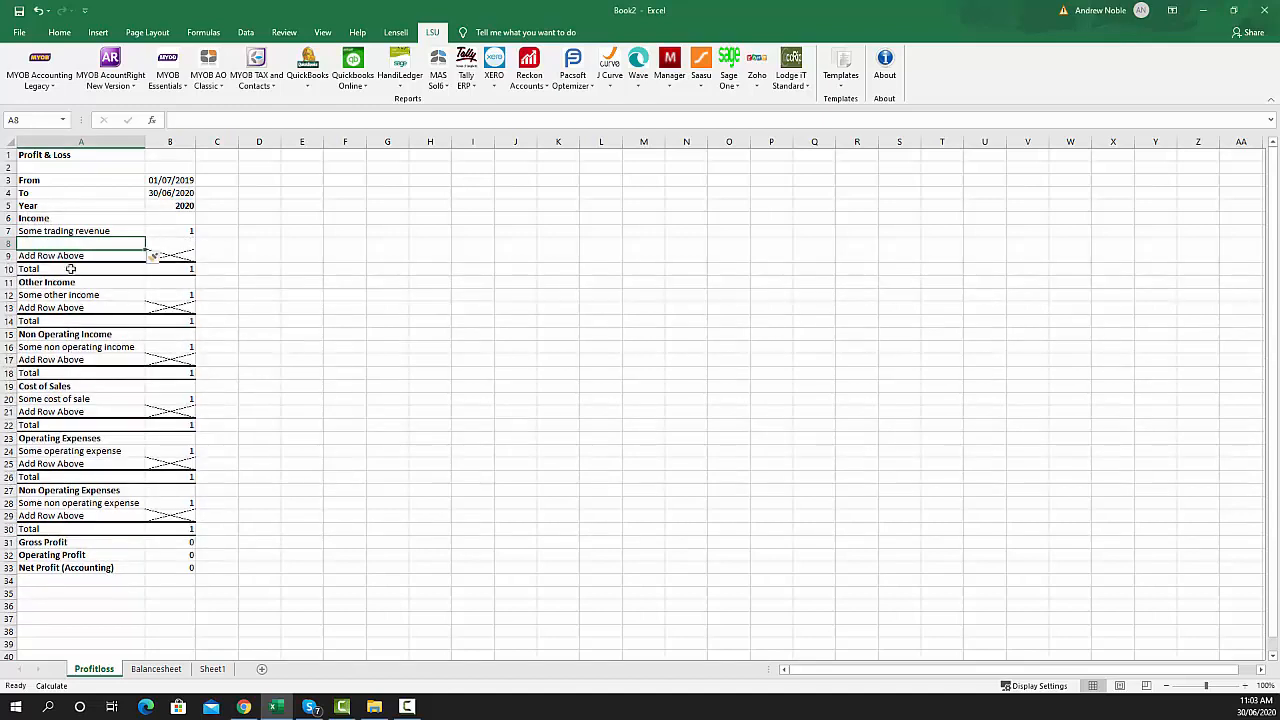
# Step: Label the new income row "Blue widget" and enter 123 as its 2020 amount
pyautogui.write('B')
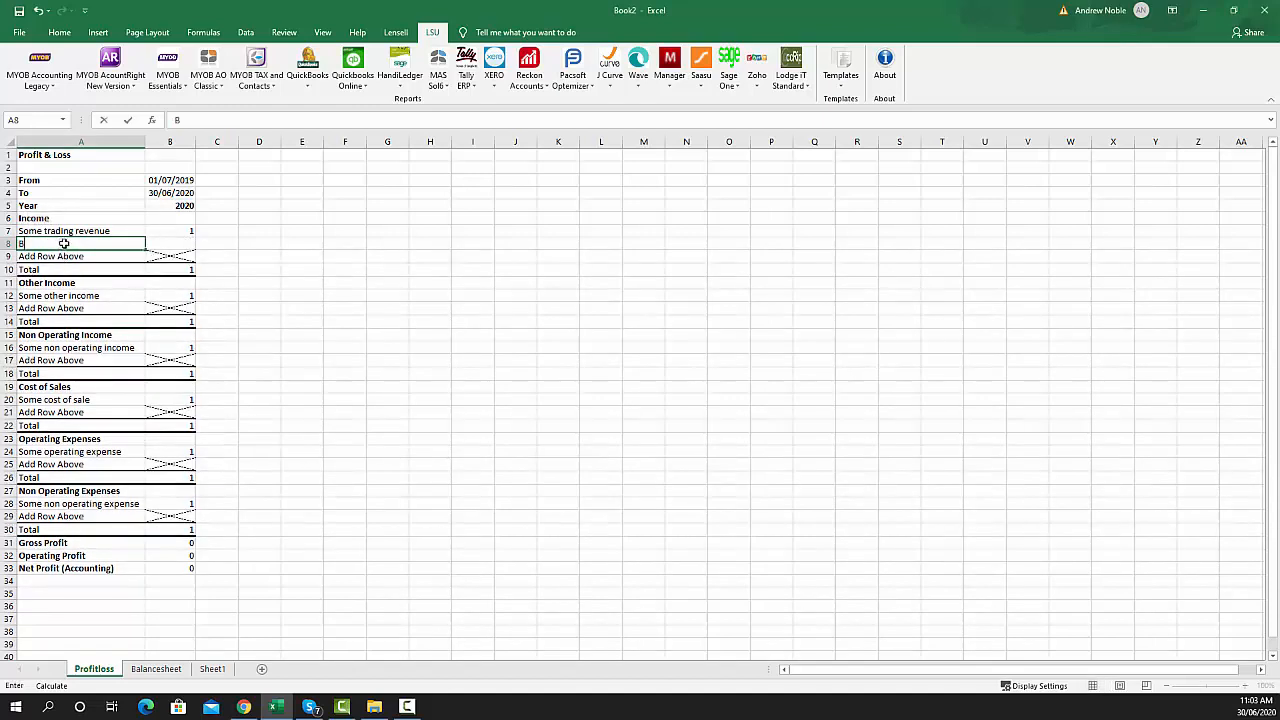
pyautogui.write('lue widget')
pyautogui.click(173, 242)
pyautogui.write('123')
pyautogui.press('Return')
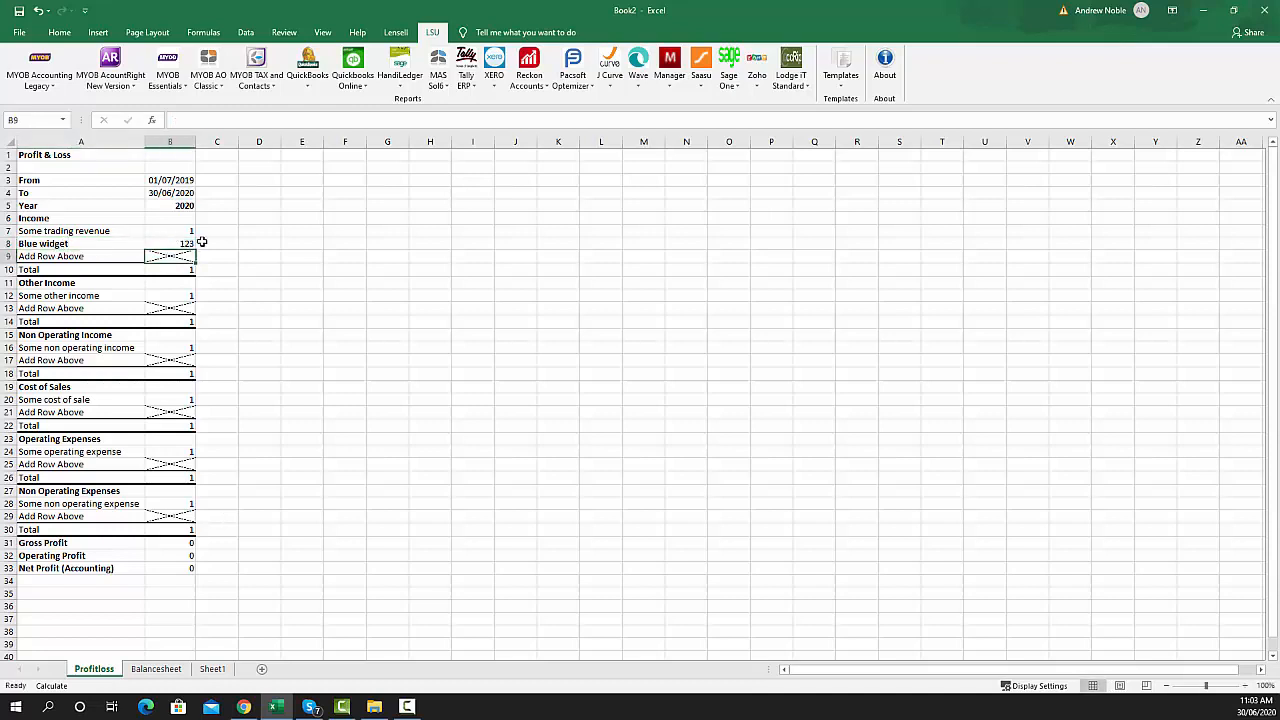
pyautogui.click(241, 253)
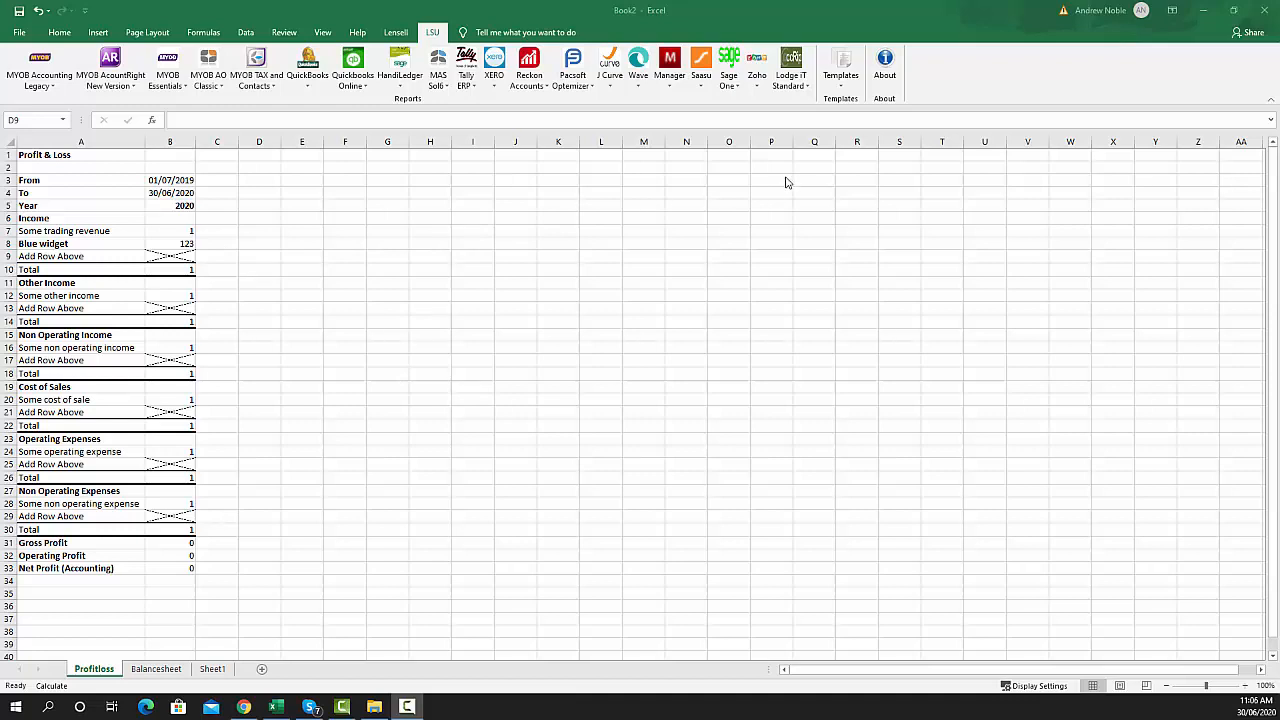
# Step: Export the Profitloss sheet as a Lodge iT Standard Profit and Loss report to XML, replacing PL2015.xml in the Downloads folder
pyautogui.click(806, 84)
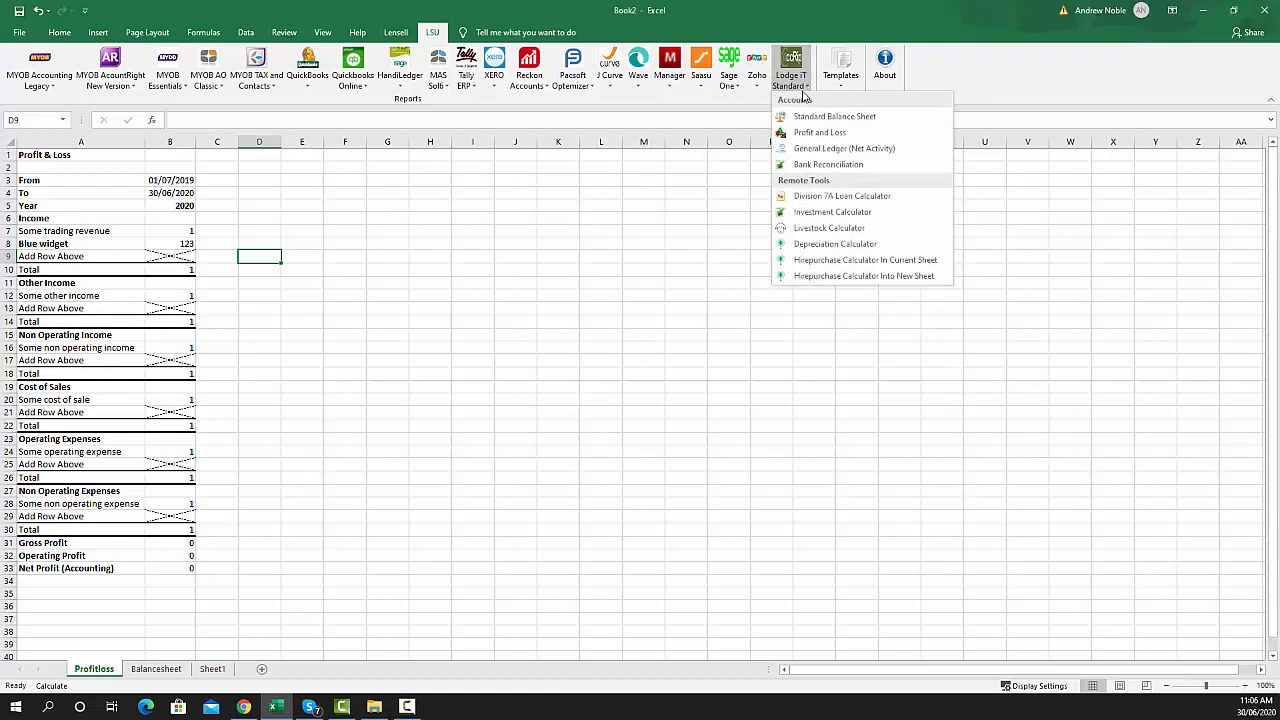
pyautogui.click(808, 133)
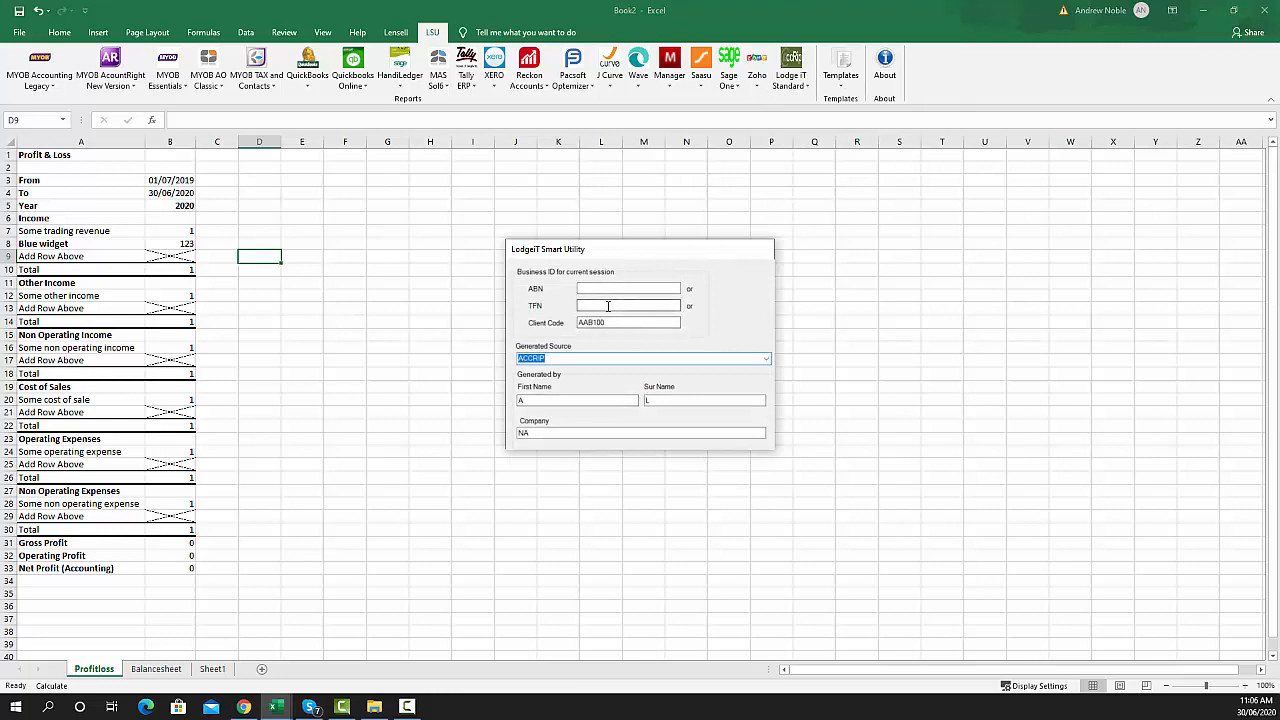
pyautogui.doubleClick(624, 250)
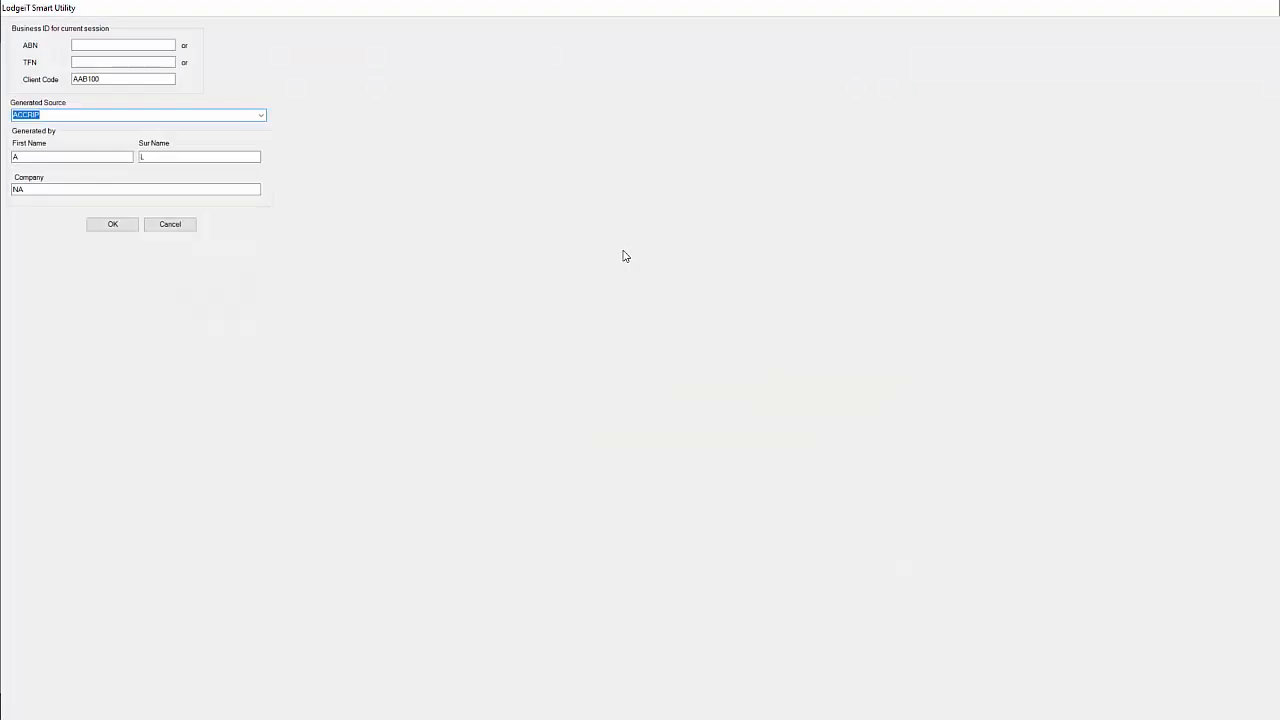
pyautogui.click(120, 226)
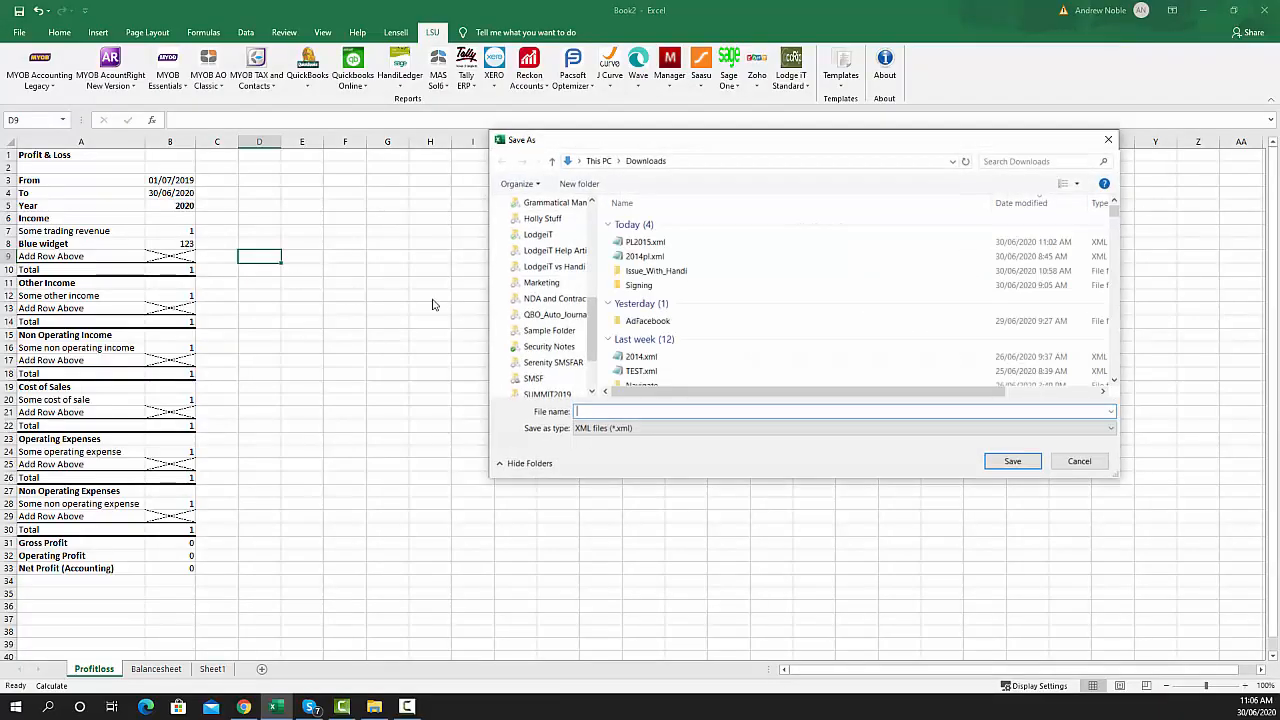
pyautogui.click(633, 246)
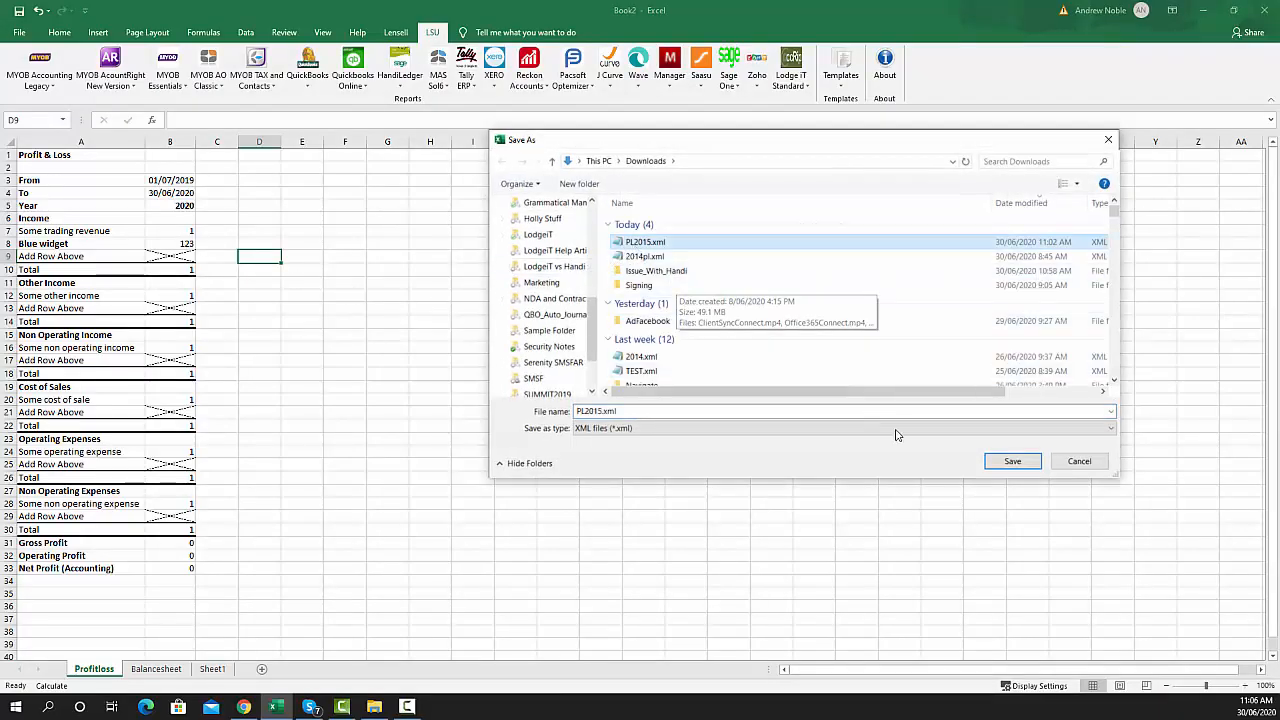
pyautogui.click(1012, 461)
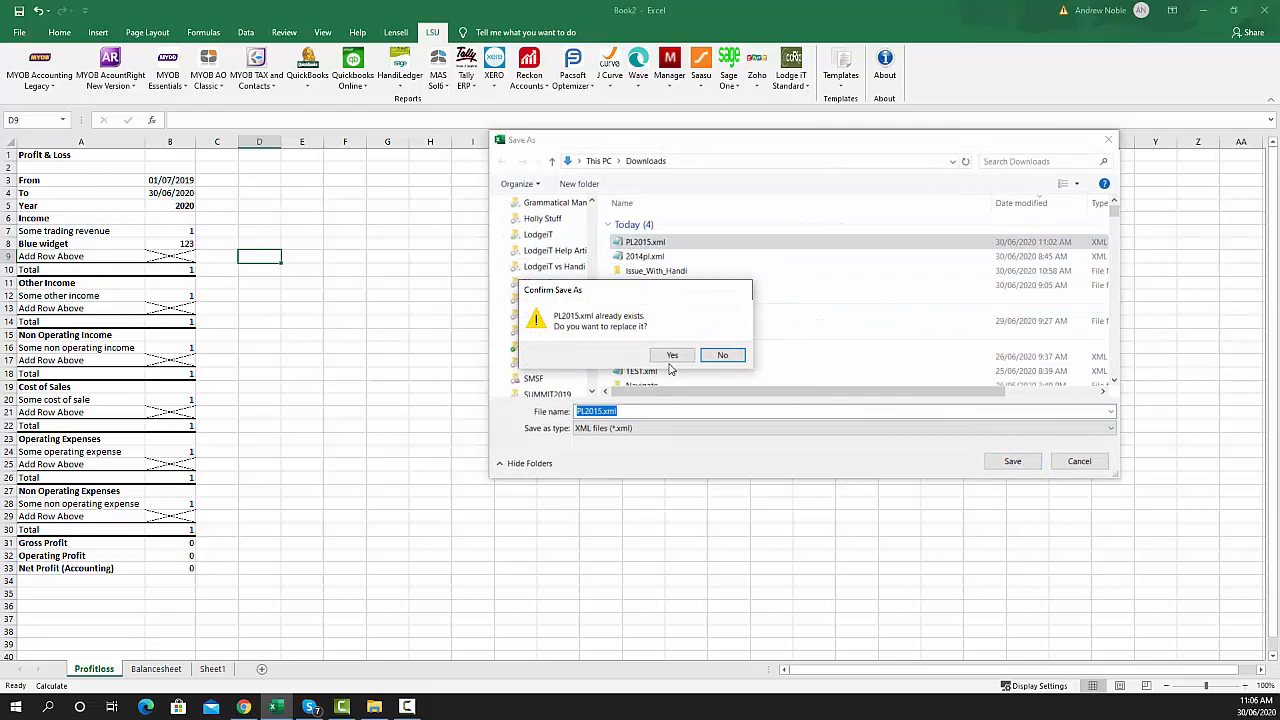
pyautogui.click(671, 356)
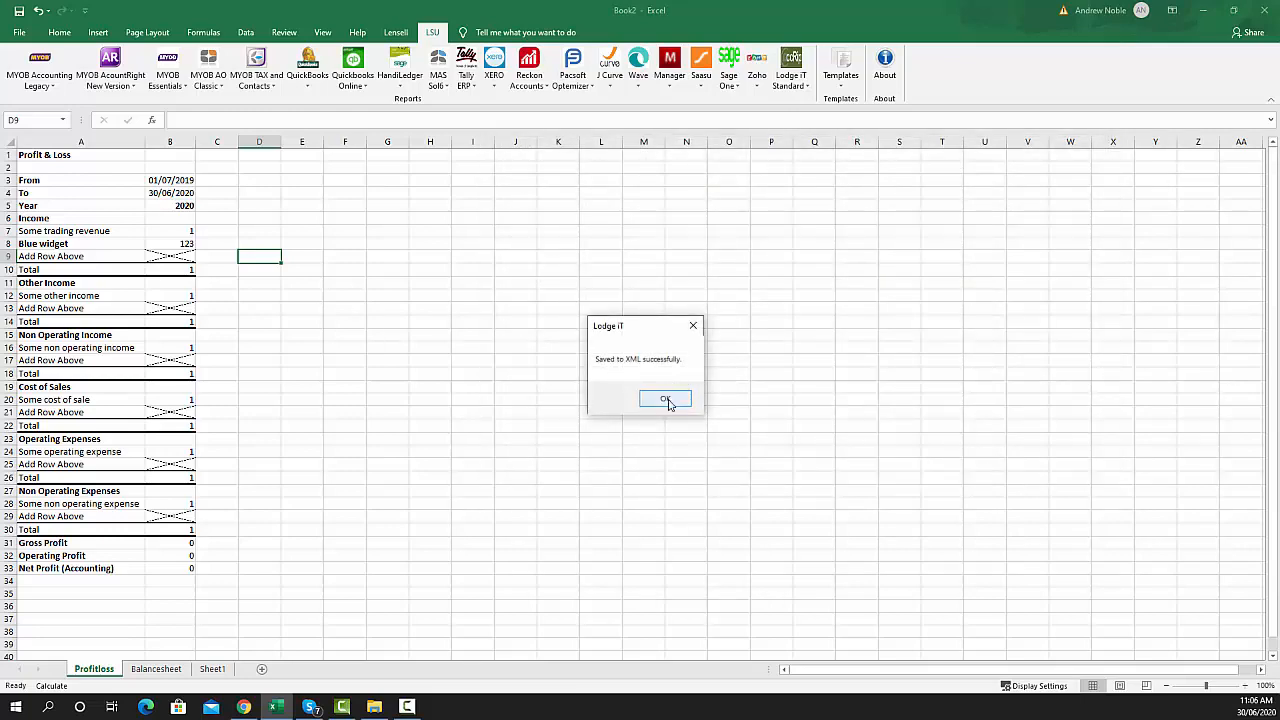
pyautogui.click(665, 398)
# Step: Open PL2015.xml from the Downloads folder in Notepad and check its start date, end date and Blue widget entry against the Profitloss sheet
pyautogui.click(374, 707)
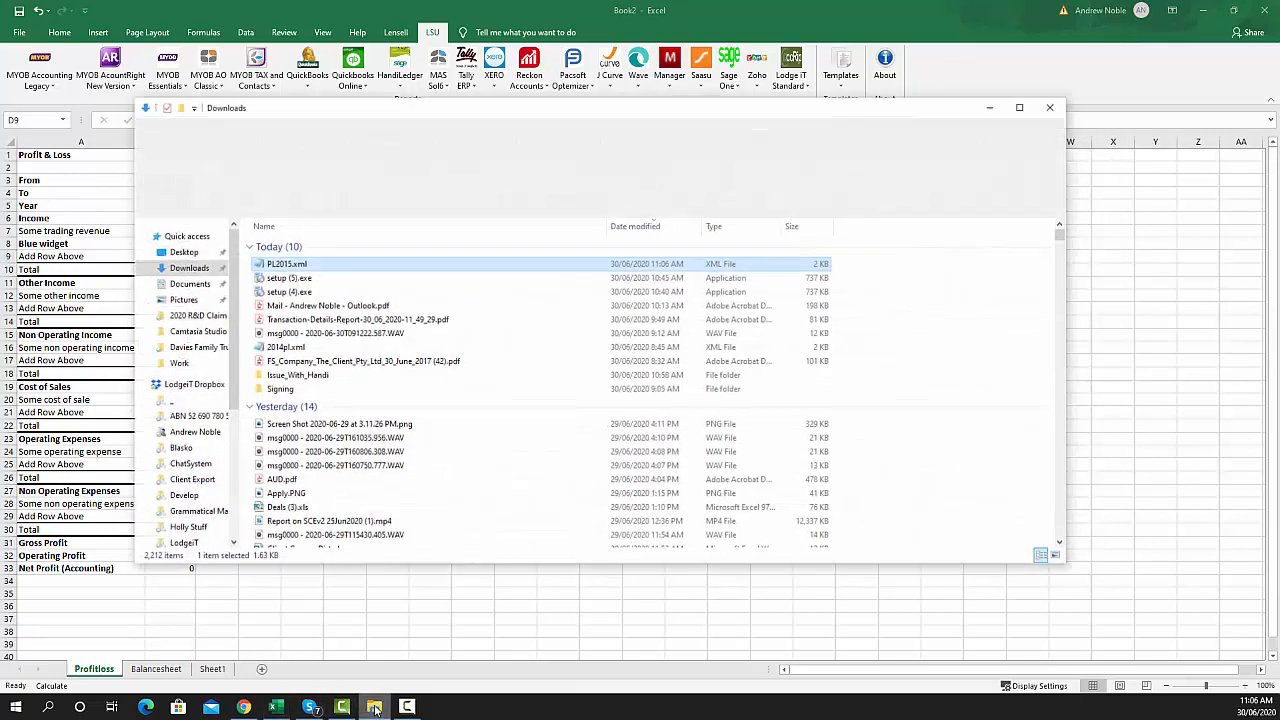
pyautogui.click(296, 260)
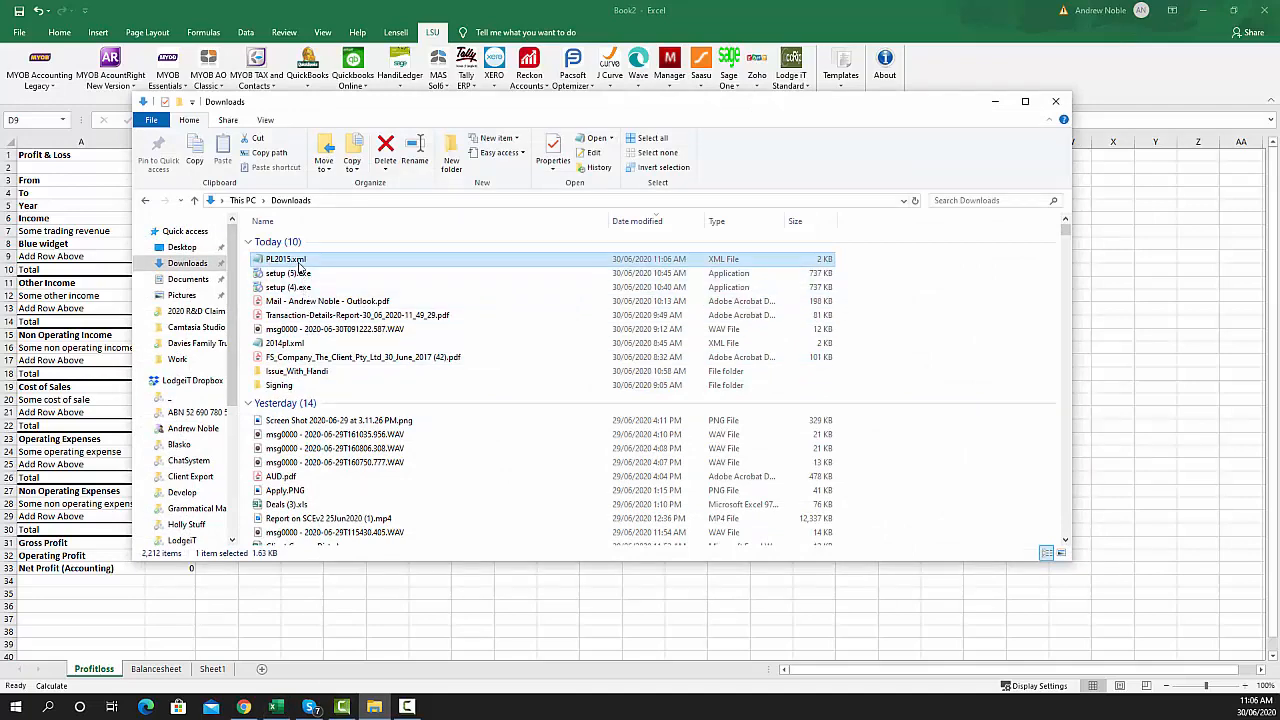
pyautogui.doubleClick(304, 262)
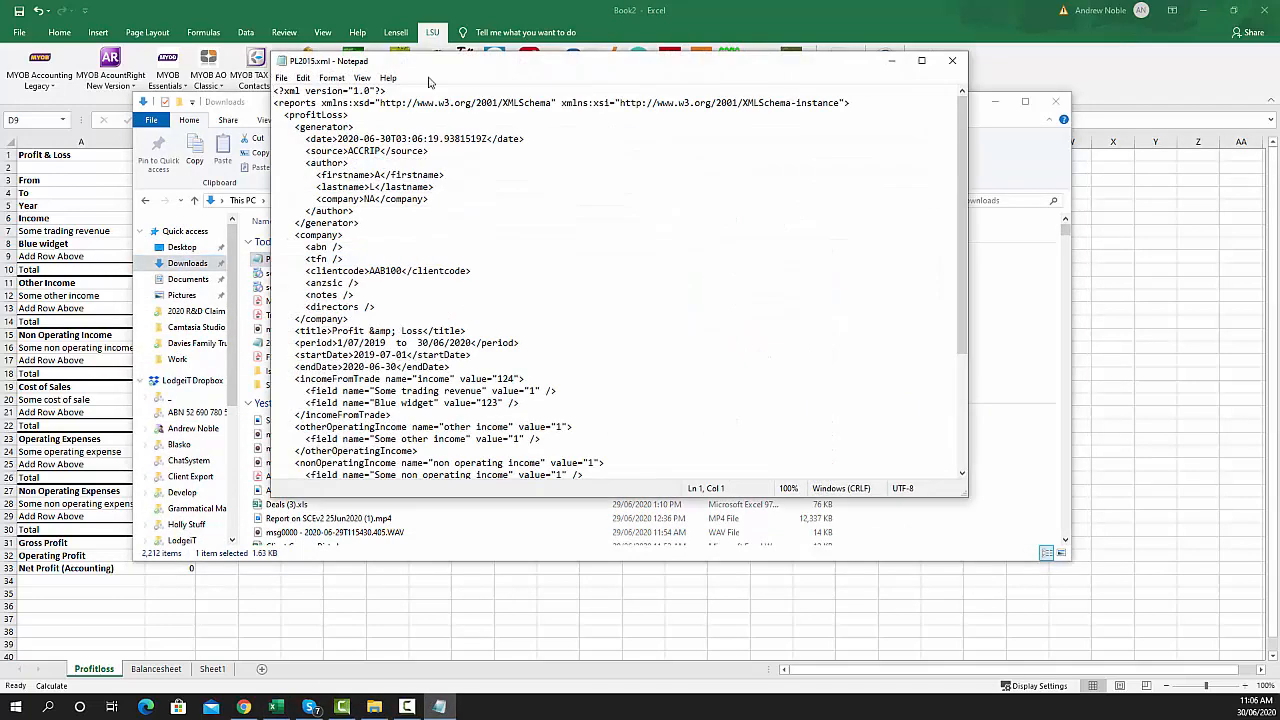
pyautogui.moveTo(440, 64); pyautogui.dragTo(657, 71)
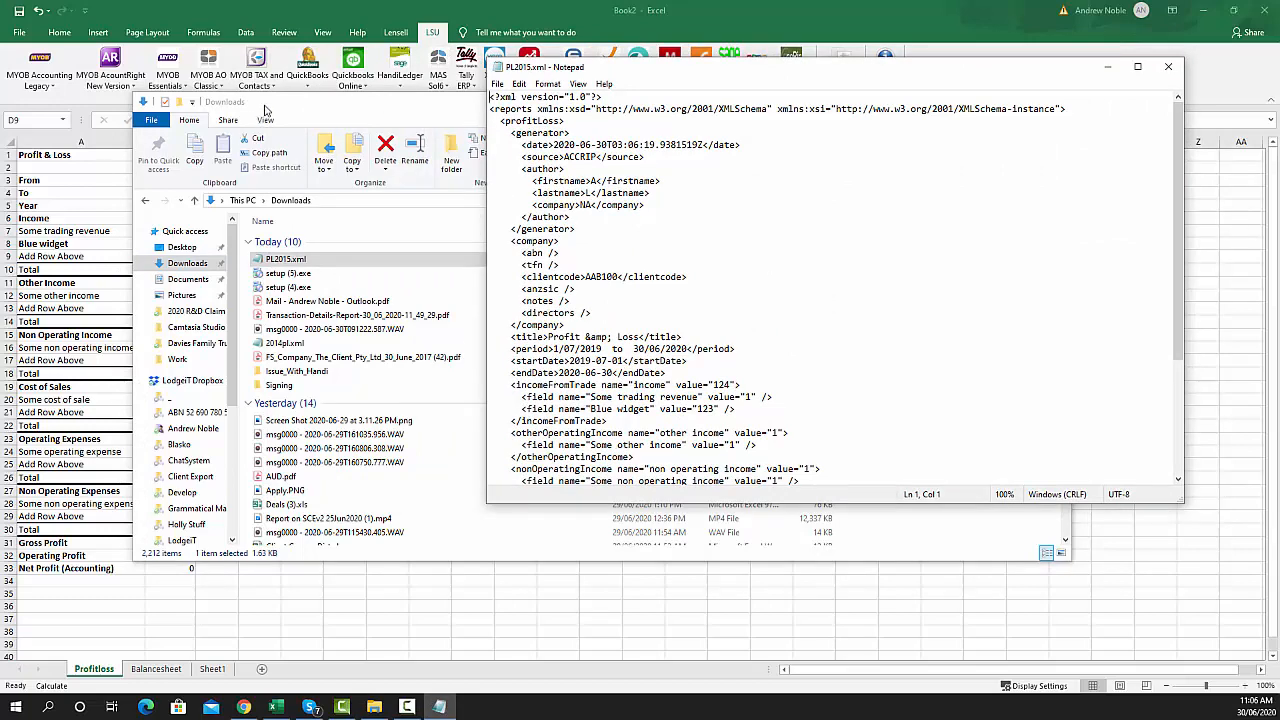
pyautogui.moveTo(265, 110); pyautogui.dragTo(465, 115)
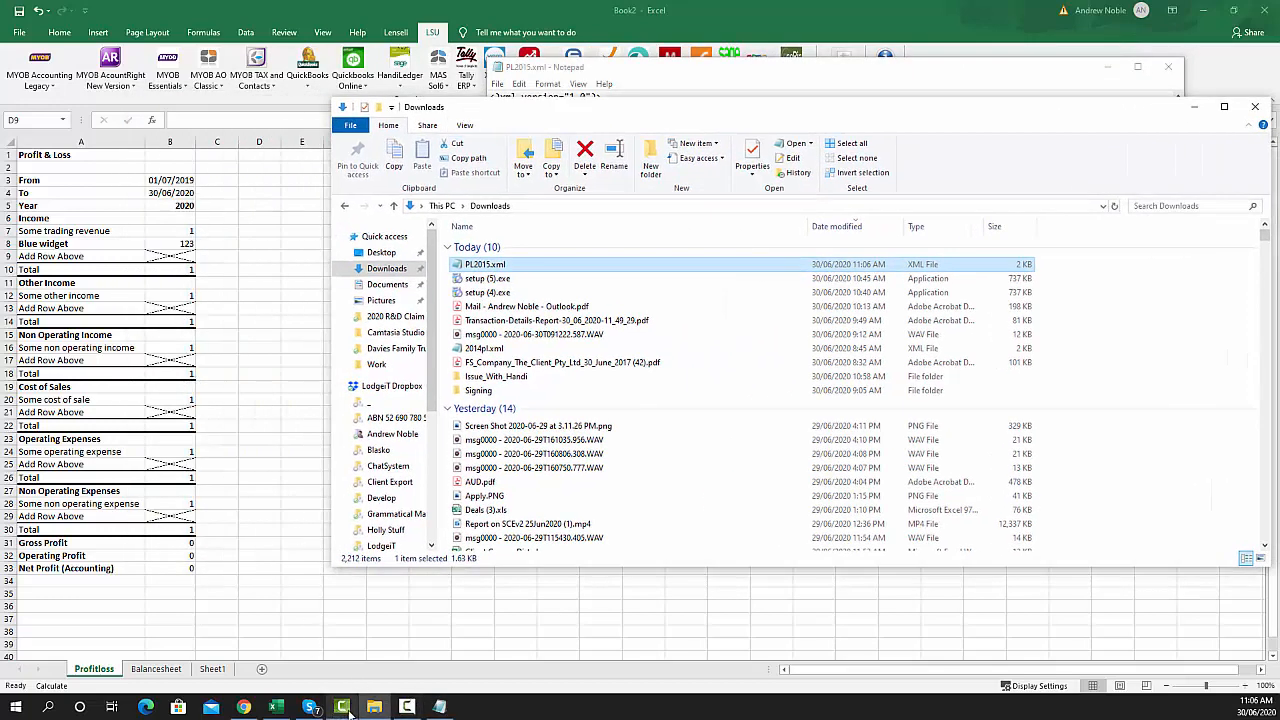
pyautogui.click(436, 707)
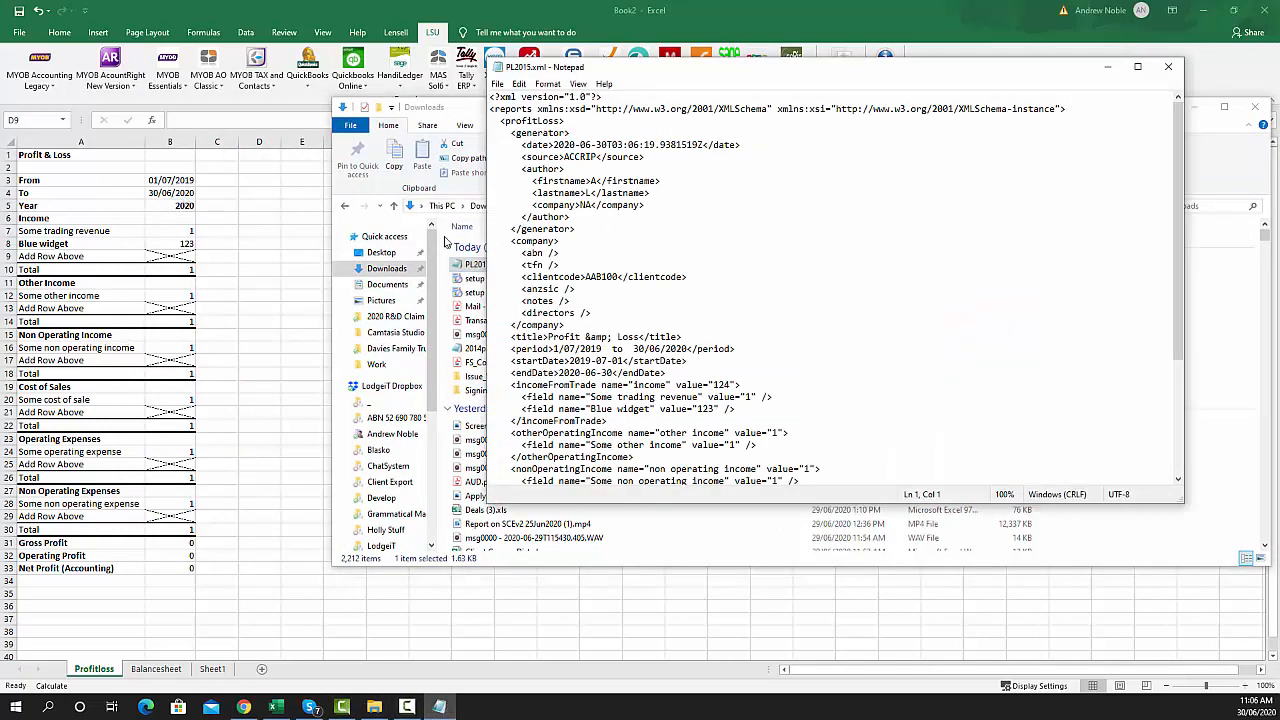
pyautogui.moveTo(619, 360); pyautogui.dragTo(580, 373)
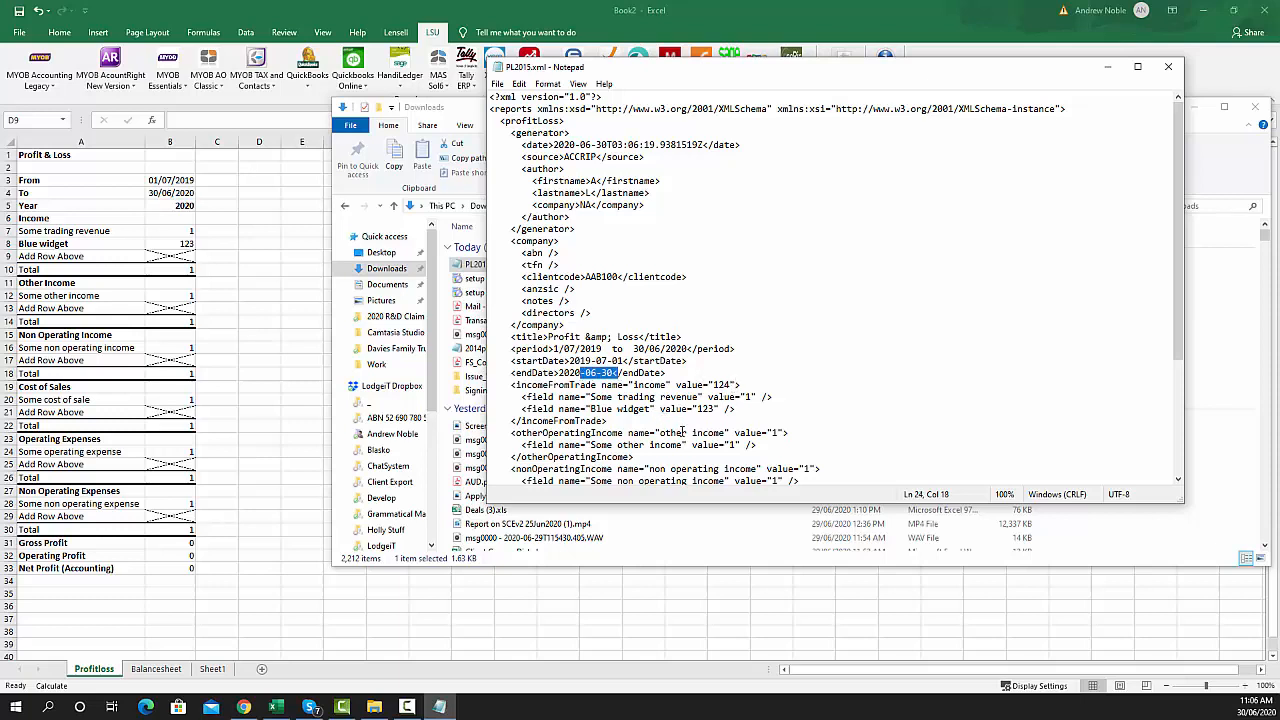
pyautogui.moveTo(716, 409); pyautogui.dragTo(589, 409)
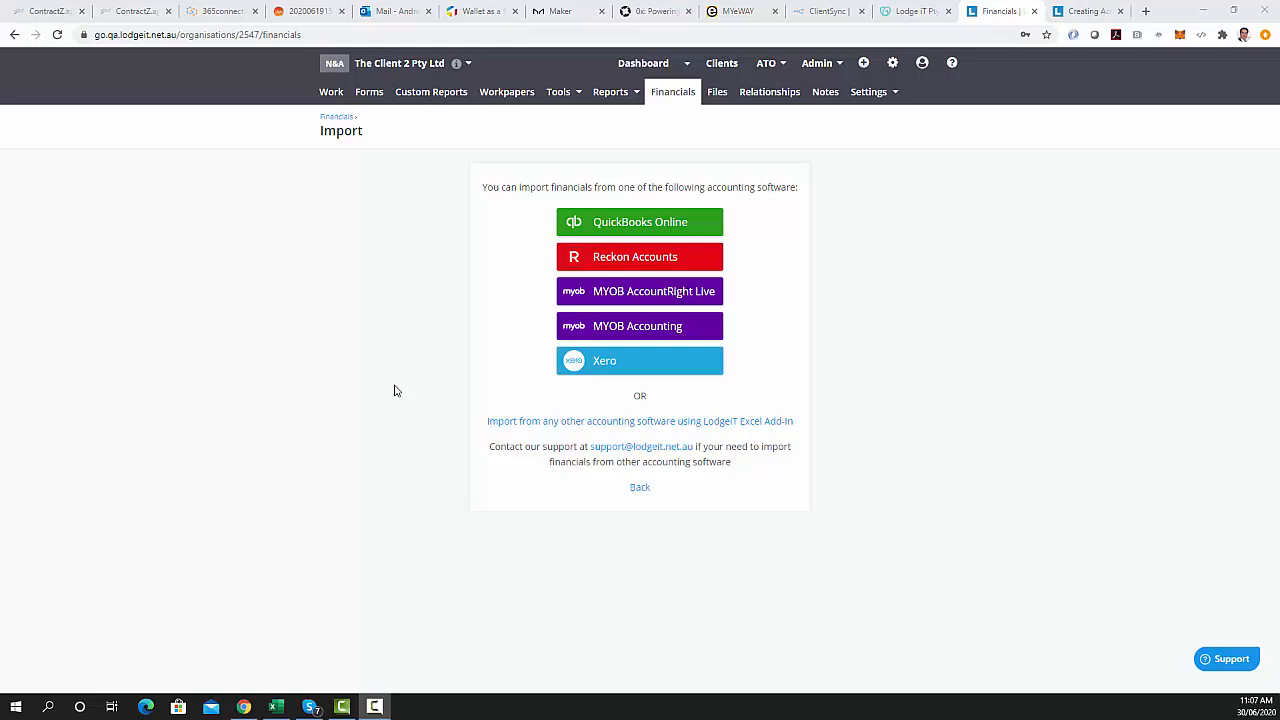
# Step: Switch to LodgeiT in the browser and import PL.xml and BS.xml from the Downloads folder into Financials using the LodgeiT Excel Add-In option
pyautogui.click(562, 423)
pyautogui.click(511, 254)
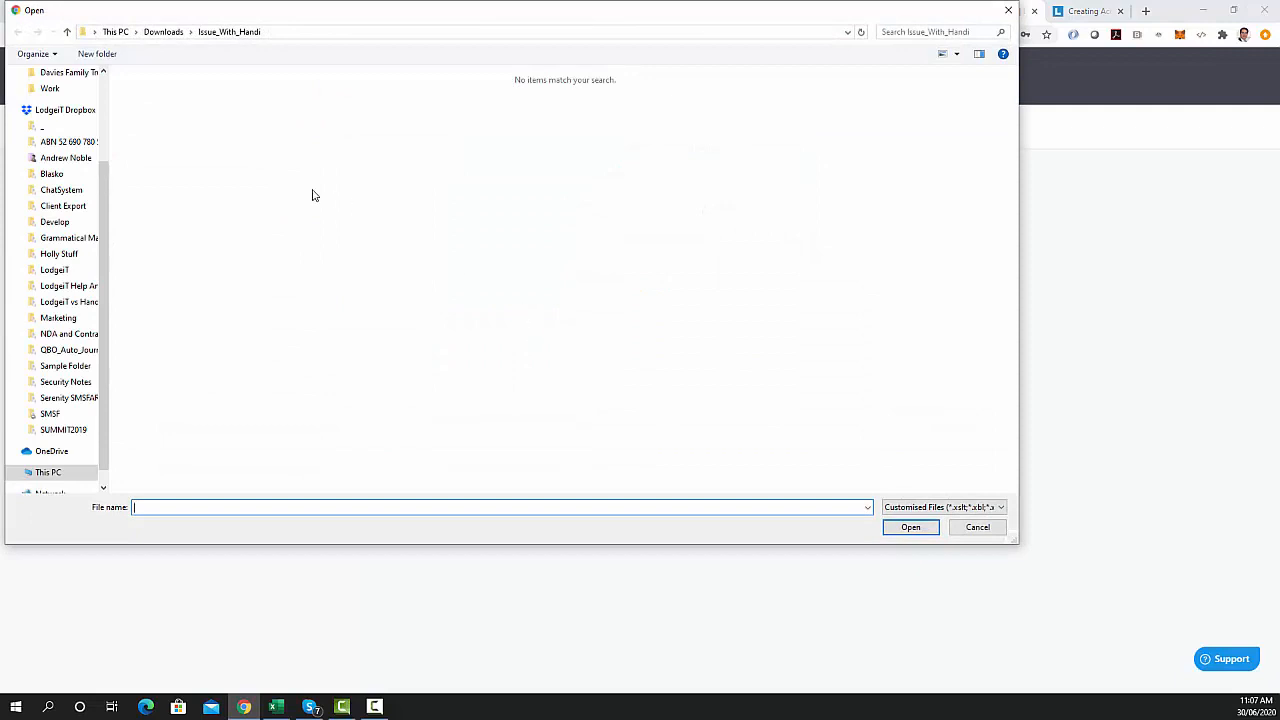
pyautogui.click(164, 31)
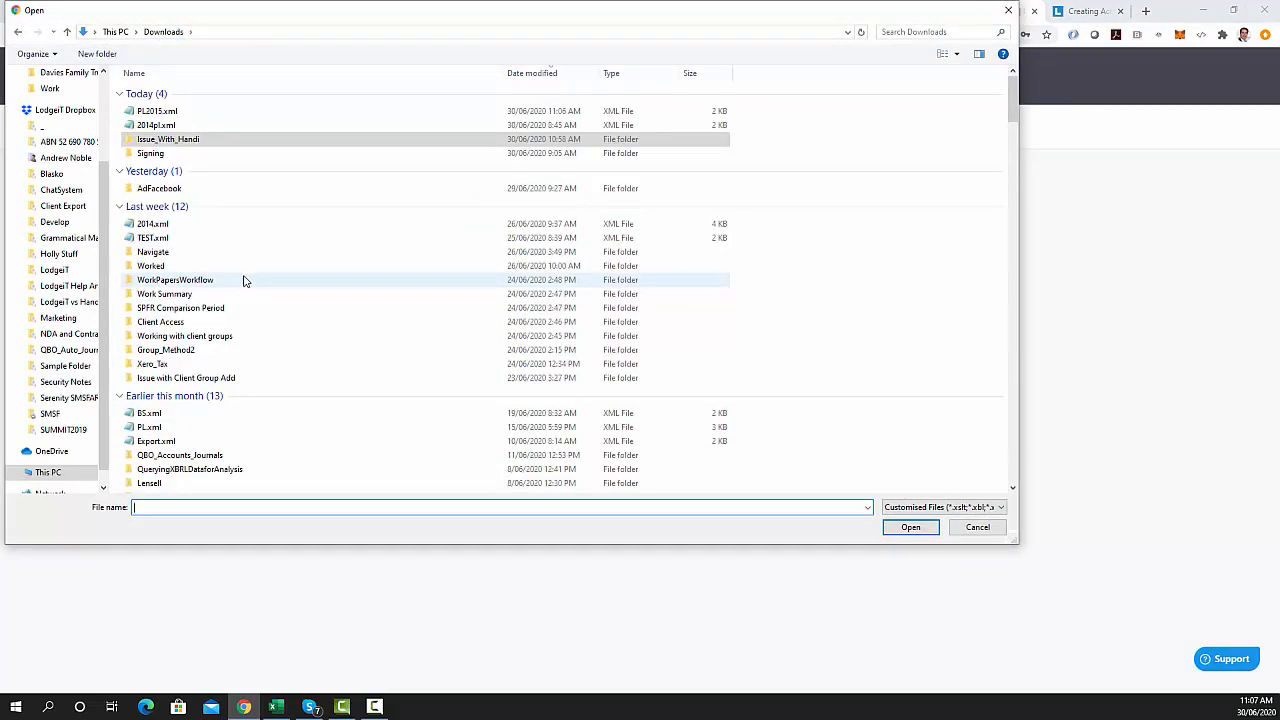
pyautogui.click(142, 416)
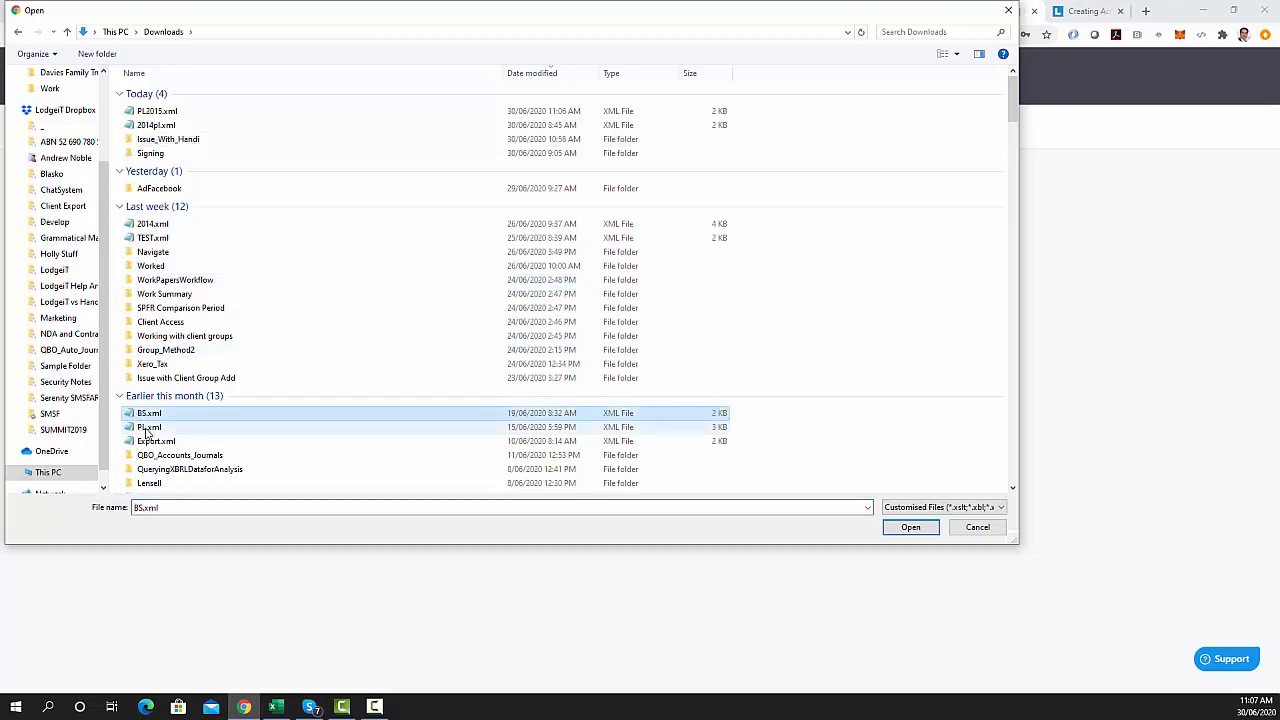
pyautogui.keyDown('ctrl'); pyautogui.click(145, 427); pyautogui.keyUp('ctrl')
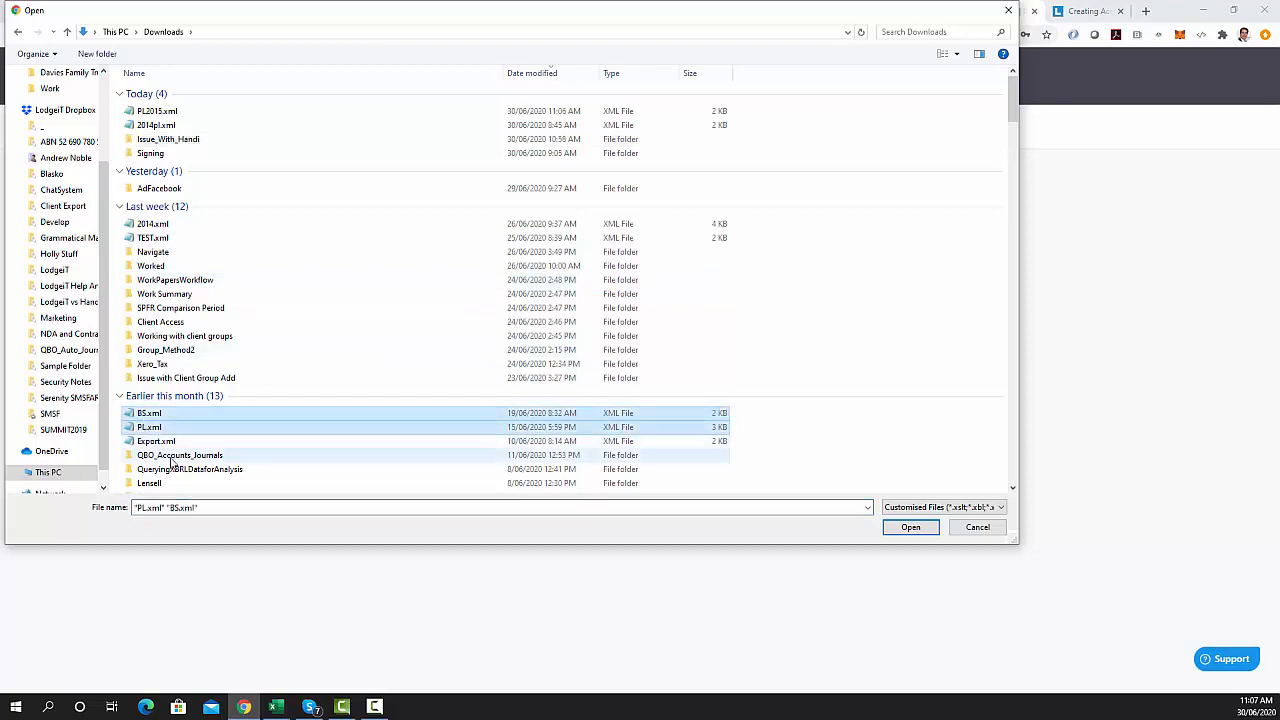
pyautogui.click(910, 527)
pyautogui.click(768, 342)
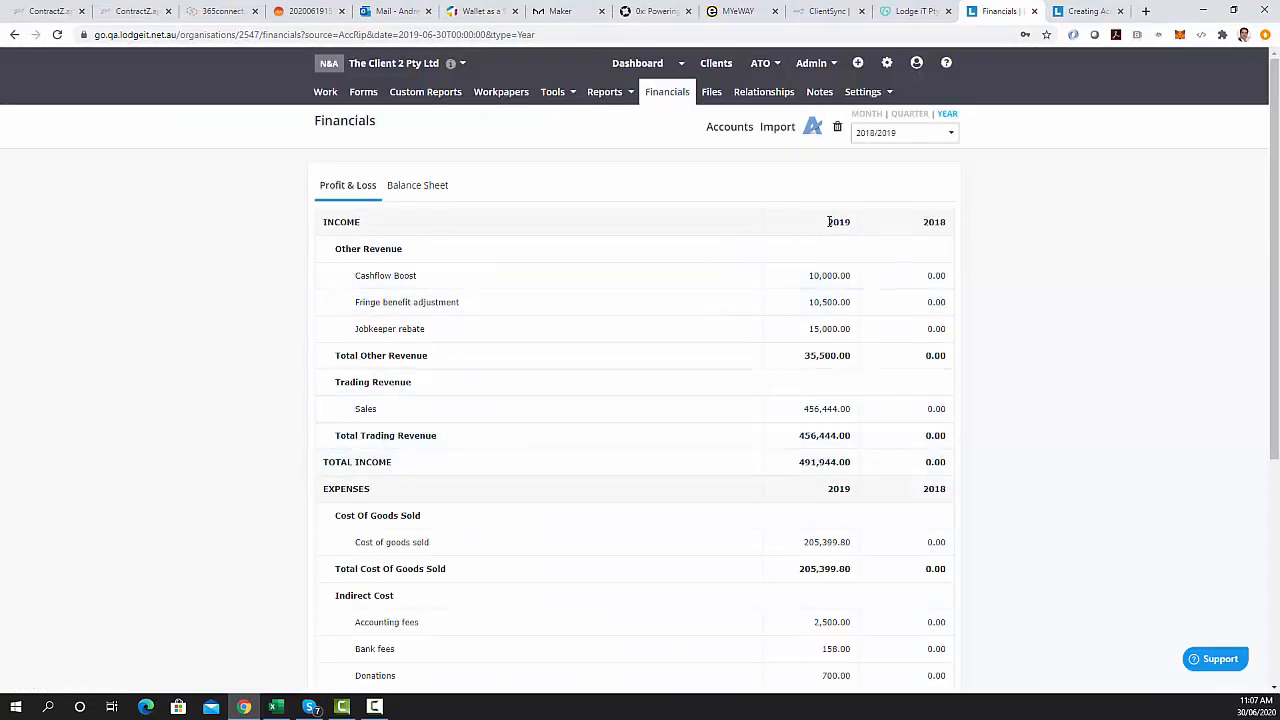
# Step: Open the imported financials' accounts to review how each asset account is classified
pyautogui.click(726, 130)
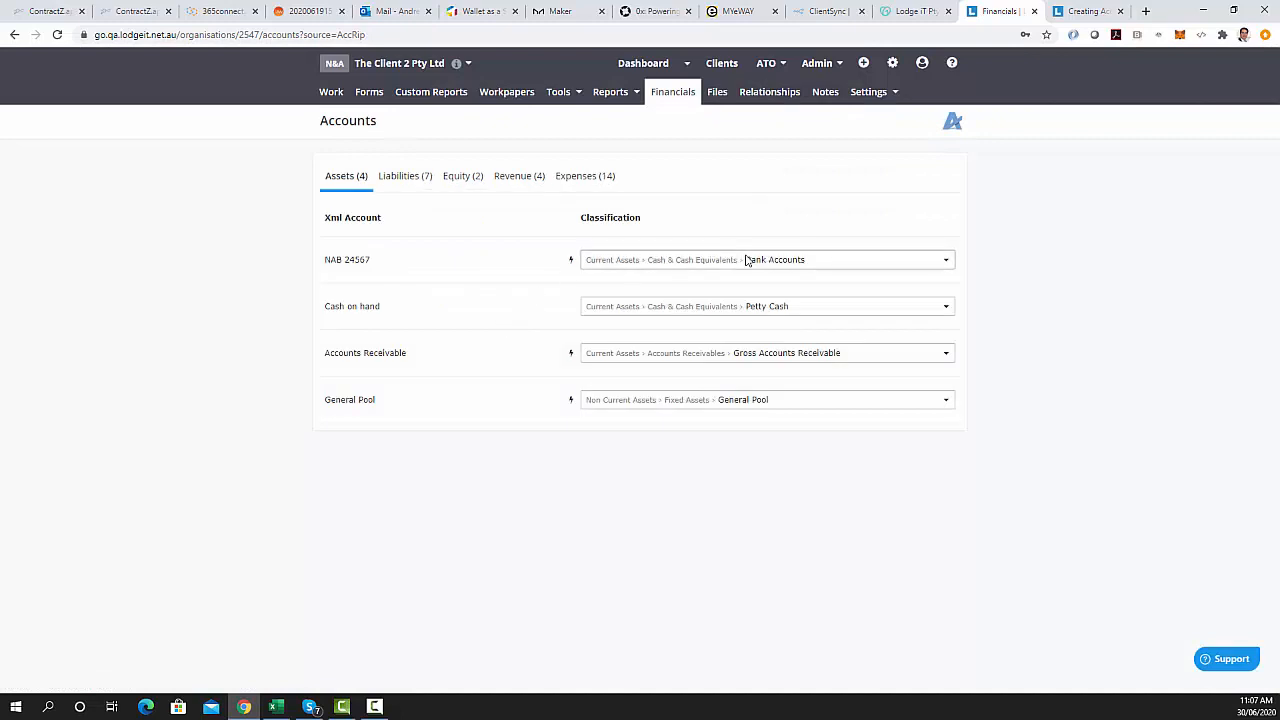